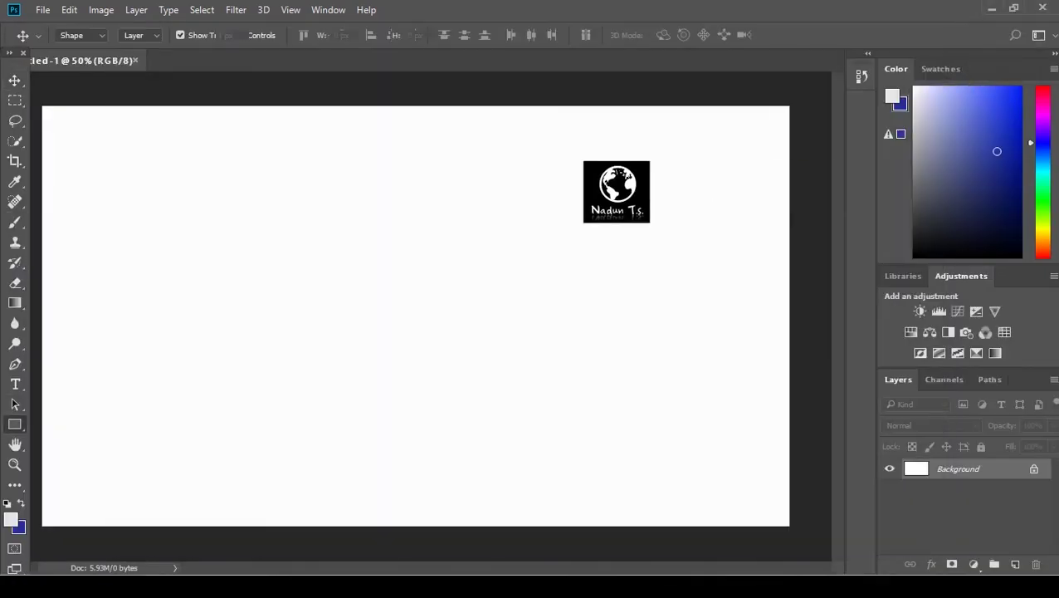
Draw a 1920 × 710 px rectangle across the upper part of the canvas and fill it with yellow
{"action": "left_click_drag", "start_coordinate": [790, 382], "coordinate": [790, 382]}
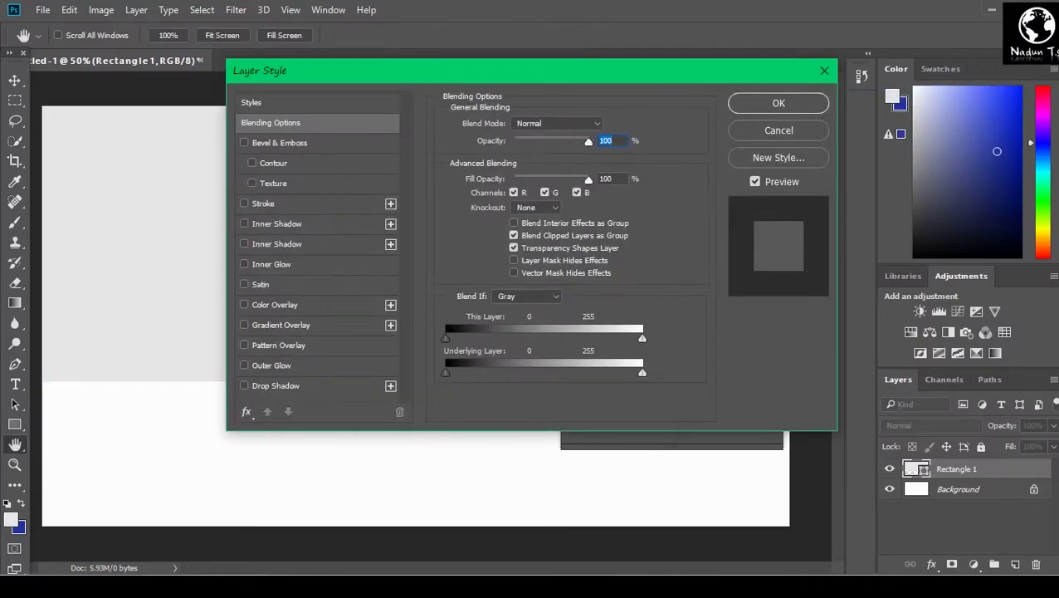
{"action": "left_click_drag", "start_coordinate": [468, 74], "coordinate": [704, 77]}
{"action": "left_click", "coordinate": [511, 306]}
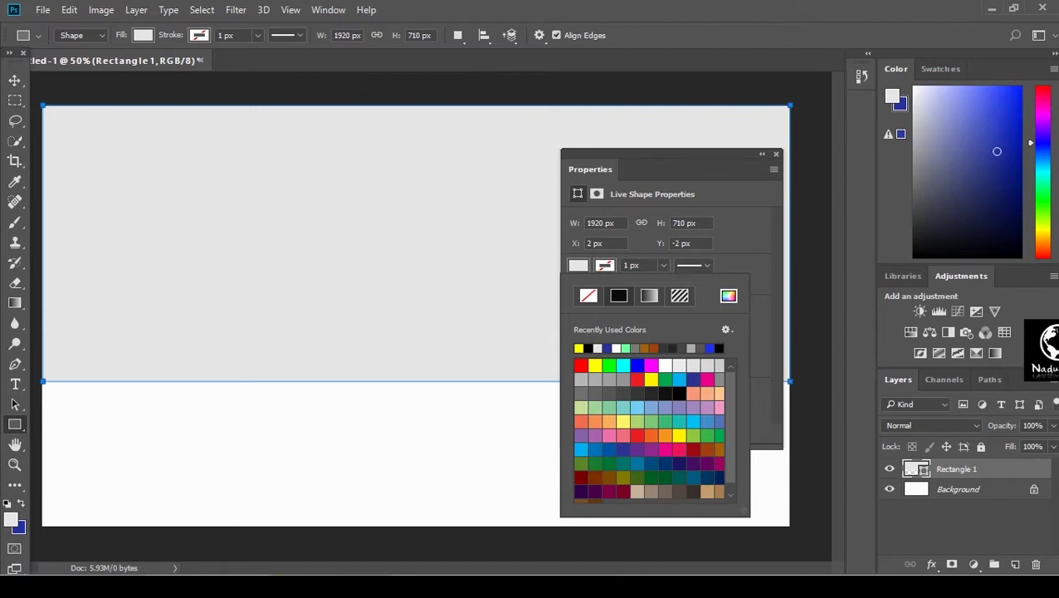
{"action": "left_click", "coordinate": [649, 296]}
{"action": "left_click", "coordinate": [589, 295]}
{"action": "left_click", "coordinate": [619, 296]}
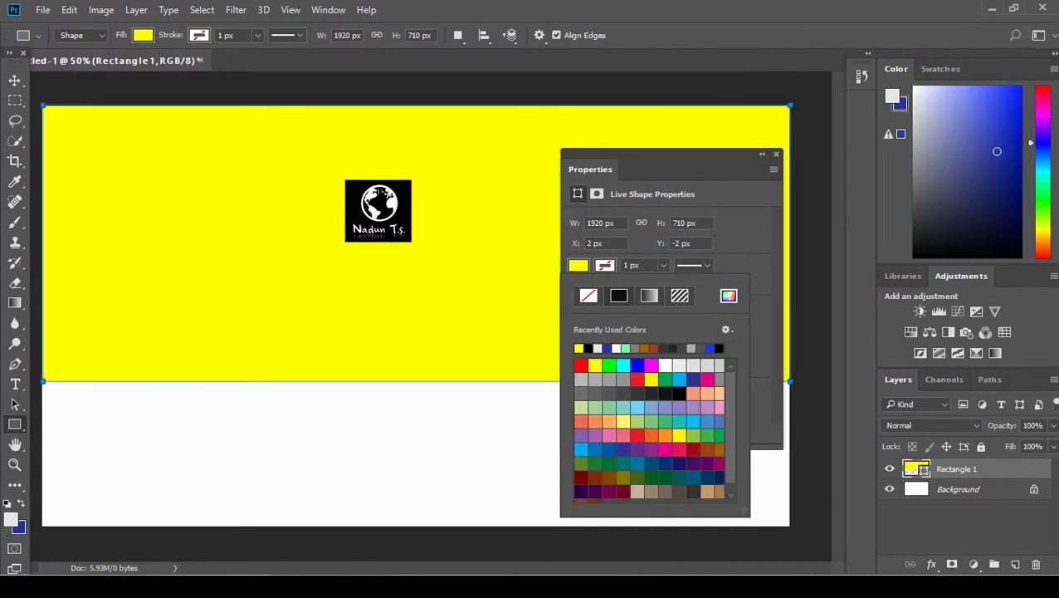
{"action": "left_click", "coordinate": [776, 155]}
Add a stroke layer style to the yellow rectangle
{"action": "right_click", "coordinate": [979, 469]}
{"action": "left_click", "coordinate": [638, 52]}
{"action": "left_click_drag", "start_coordinate": [610, 77], "coordinate": [697, 83]}
{"action": "left_click", "coordinate": [362, 309]}
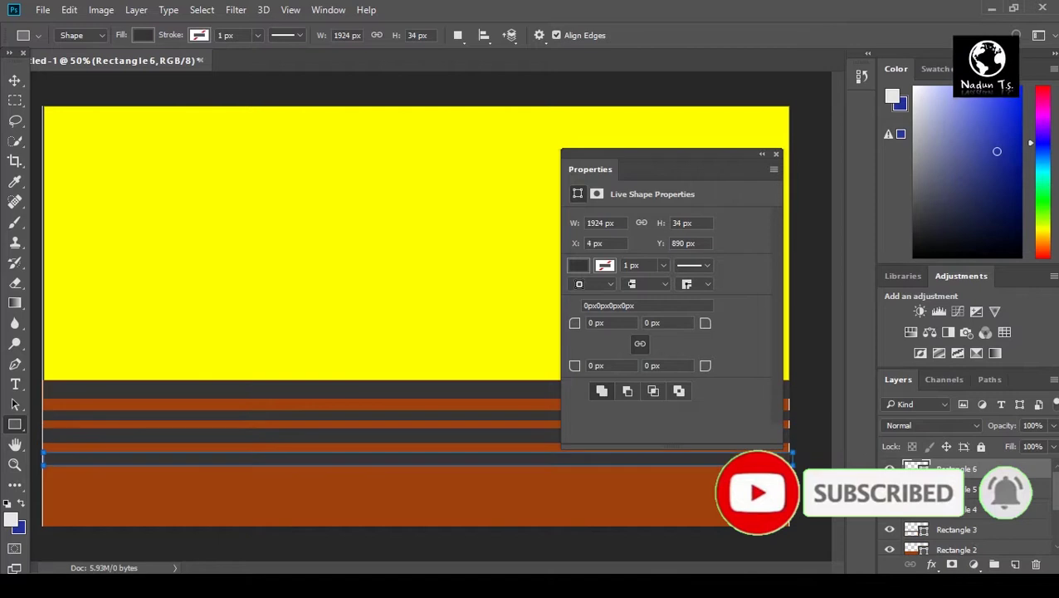
Draw further thin dark grey stripes across the full width of the brown floor area
{"action": "left_click_drag", "start_coordinate": [43, 474], "coordinate": [793, 484]}
{"action": "left_click_drag", "start_coordinate": [44, 496], "coordinate": [802, 506]}
Draw a rectangle about 1084 × 524 px over the scene's lower-left part and fill it with a darker grey
{"action": "left_click_drag", "start_coordinate": [47, 320], "coordinate": [467, 524]}
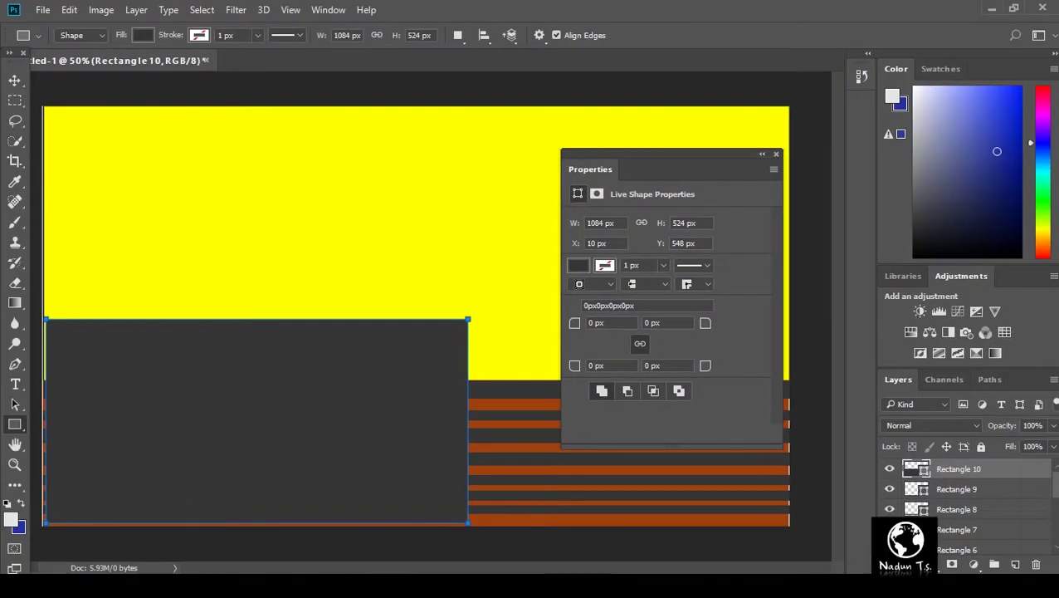
{"action": "left_click", "coordinate": [577, 265]}
{"action": "left_click", "coordinate": [677, 393]}
{"action": "left_click", "coordinate": [663, 392]}
{"action": "left_click", "coordinate": [578, 265]}
{"action": "left_click", "coordinate": [776, 153]}
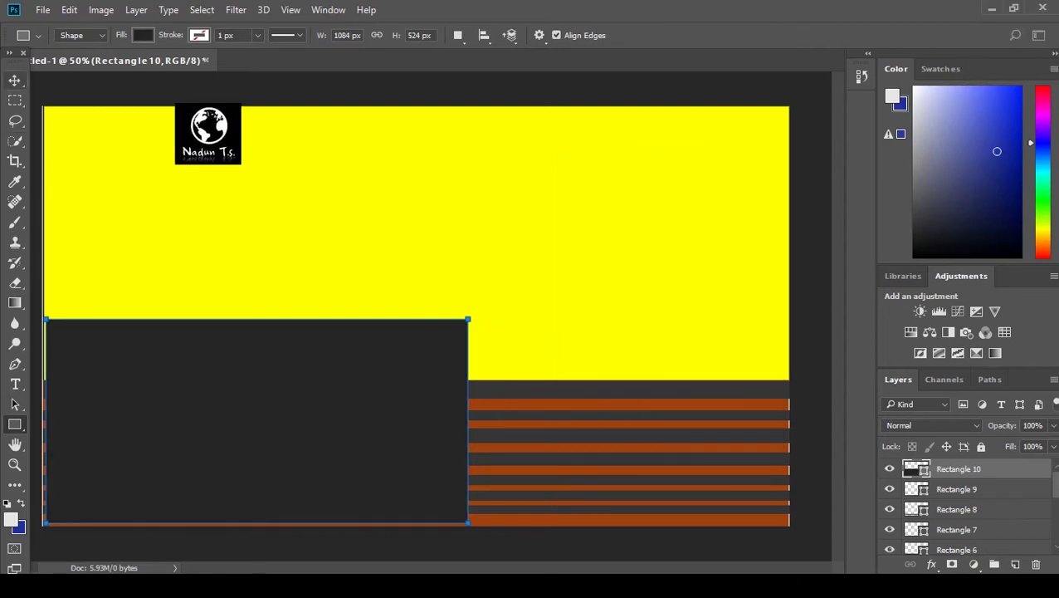
Stretch the large dark rectangle slightly, down to the canvas's lower edge, and apply the transformation
{"action": "left_click_drag", "start_coordinate": [468, 522], "coordinate": [470, 525]}
{"action": "left_click", "coordinate": [14, 79]}
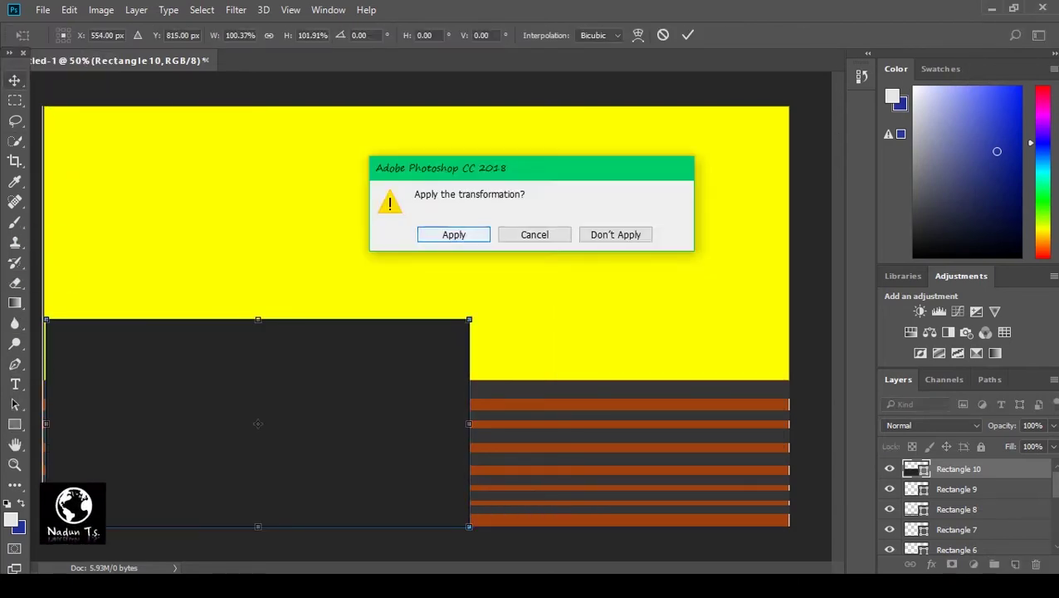
{"action": "key", "text": "Return"}
Give the large dark rectangle a stroke and an inner shadow with 15% opacity
{"action": "right_click", "coordinate": [302, 373]}
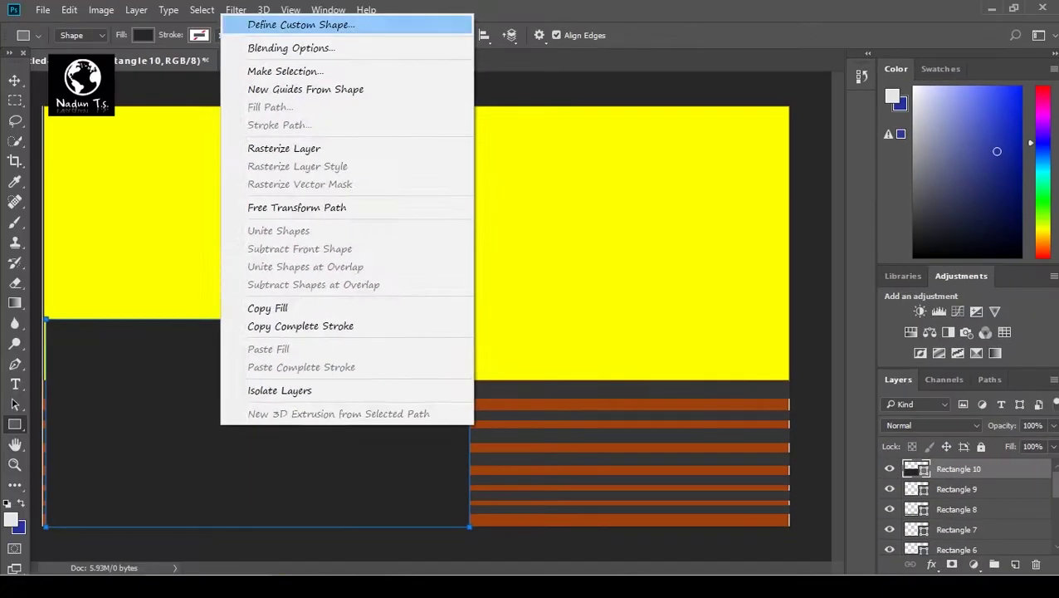
{"action": "left_click", "coordinate": [274, 47]}
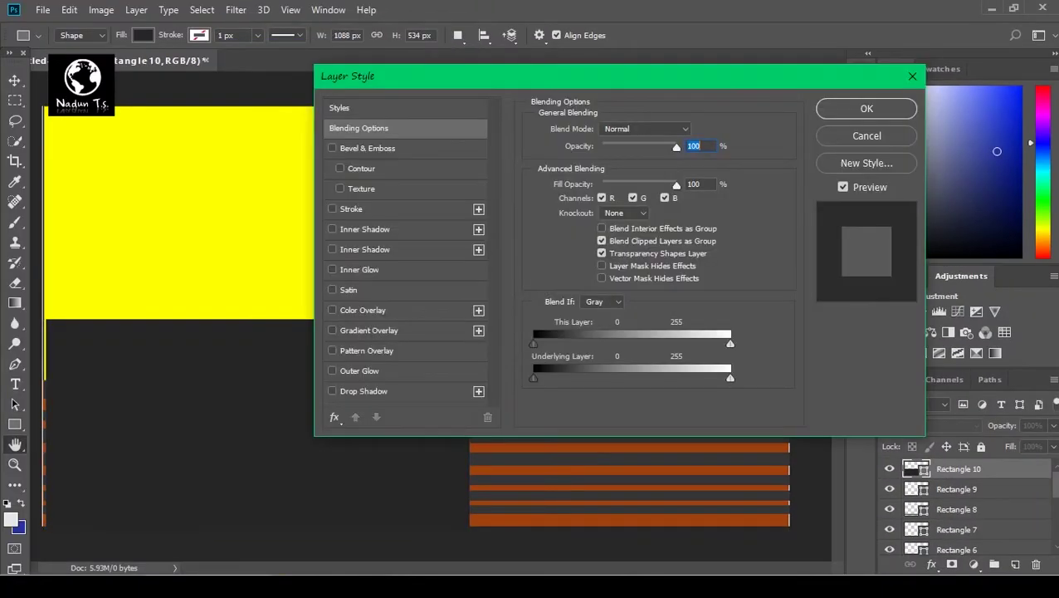
{"action": "left_click", "coordinate": [405, 208]}
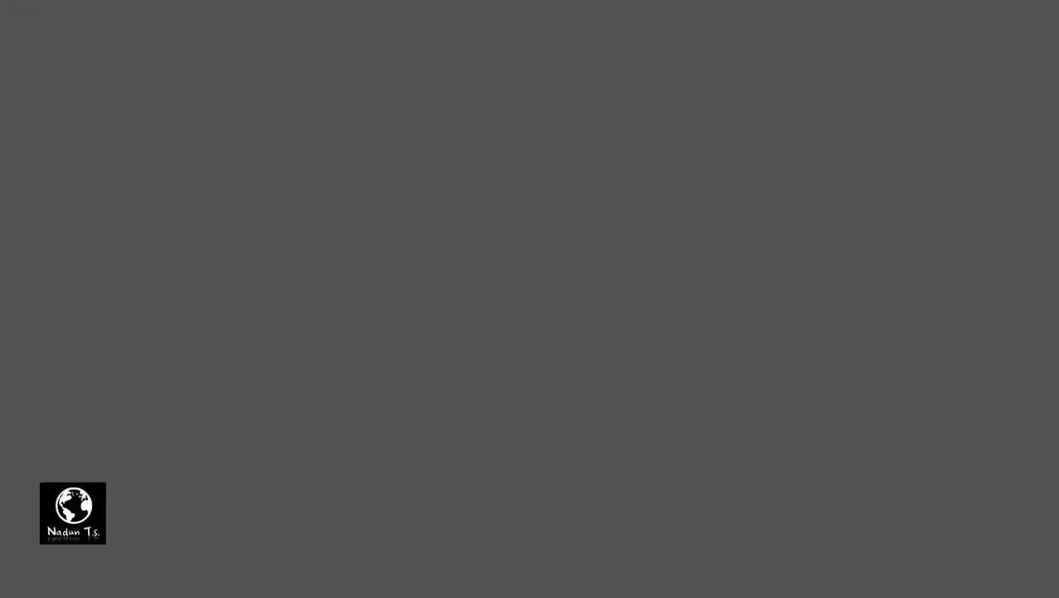
{"action": "left_click", "coordinate": [365, 229]}
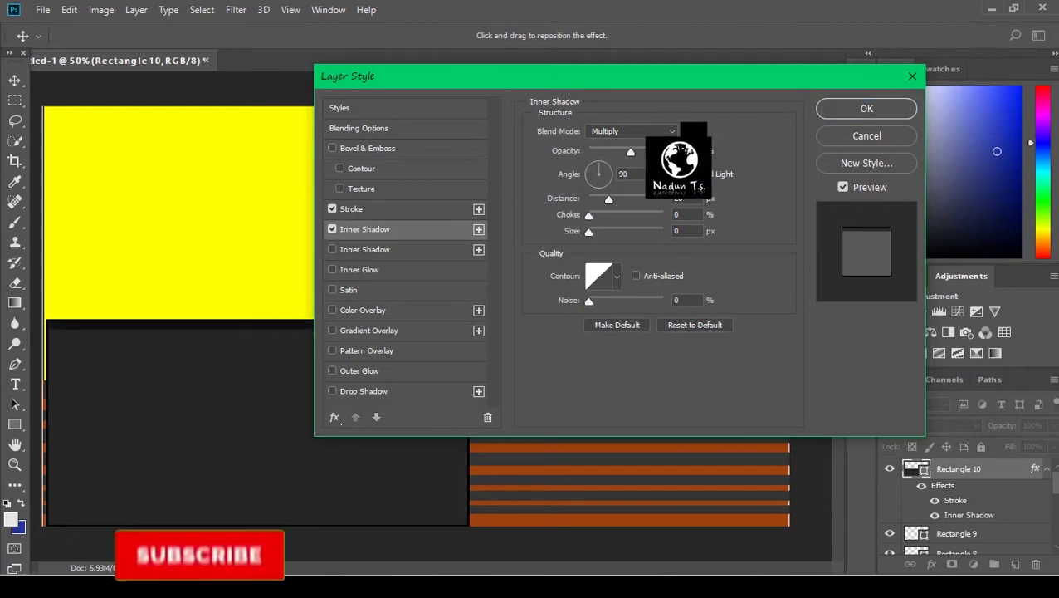
{"action": "left_click_drag", "start_coordinate": [630, 152], "coordinate": [599, 152]}
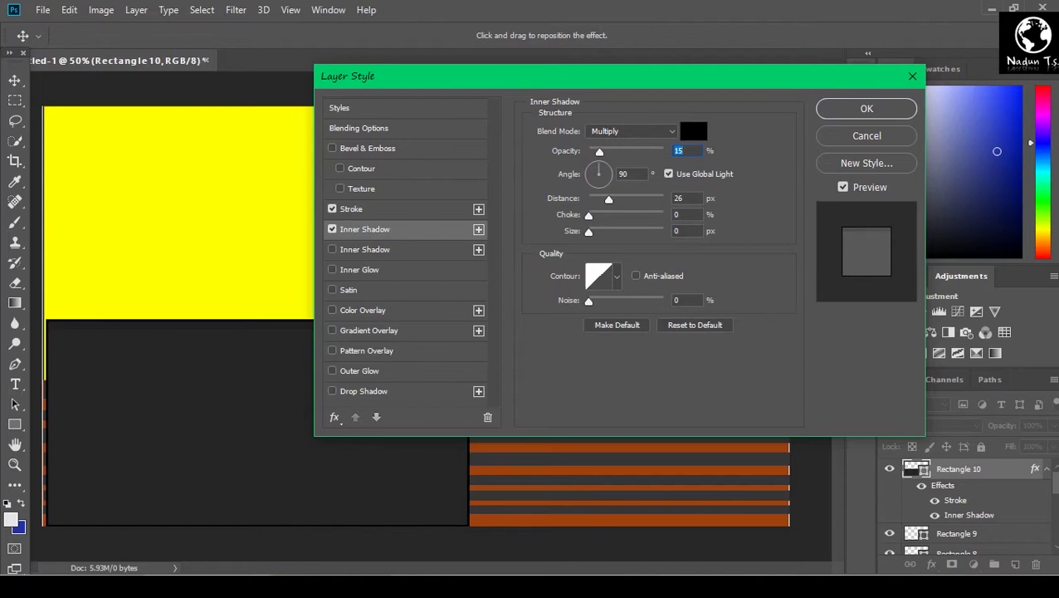
{"action": "key", "text": "Return"}
Skew the large dark rectangle into a parallelogram whose upper edge is shifted to the right
{"action": "key", "text": "ctrl+t"}
{"action": "right_click", "coordinate": [262, 320]}
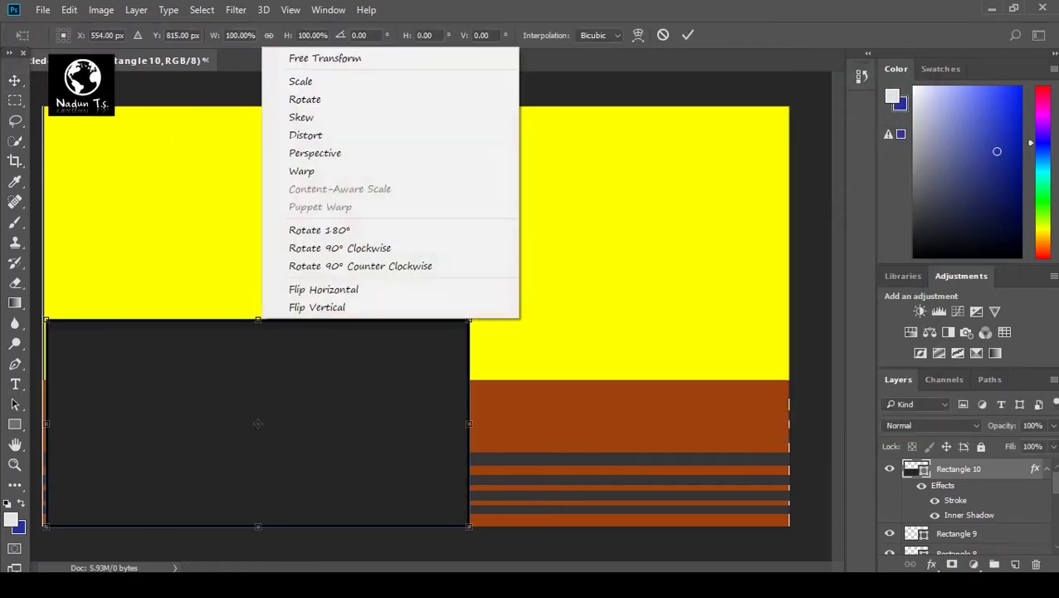
{"action": "left_click", "coordinate": [303, 117]}
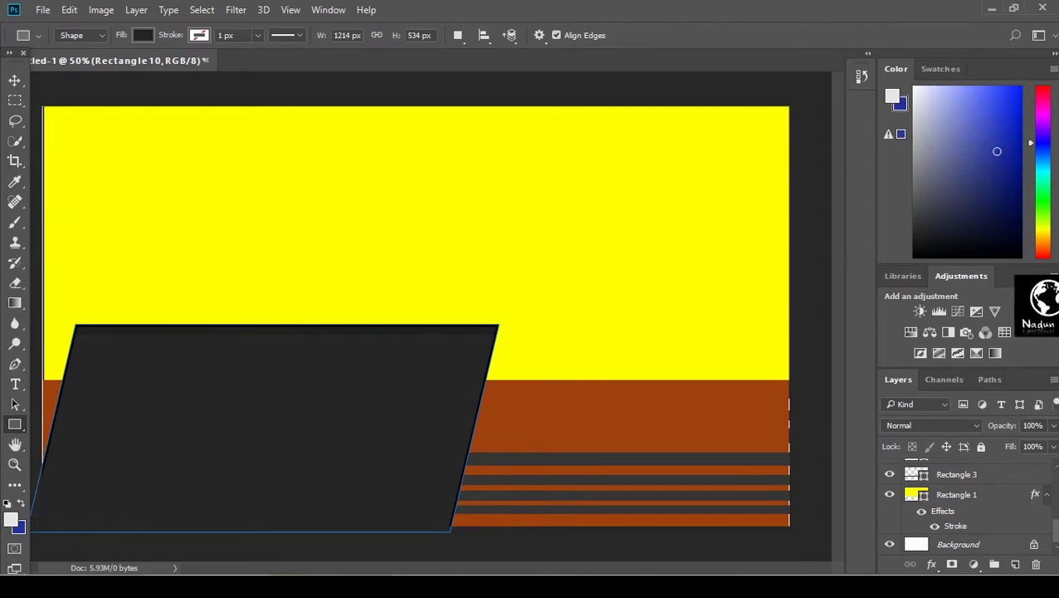
Draw a rectangle about 118 × 514 px at the slanted shape's right end and place it behind that shape
{"action": "left_click_drag", "start_coordinate": [451, 530], "coordinate": [454, 524]}
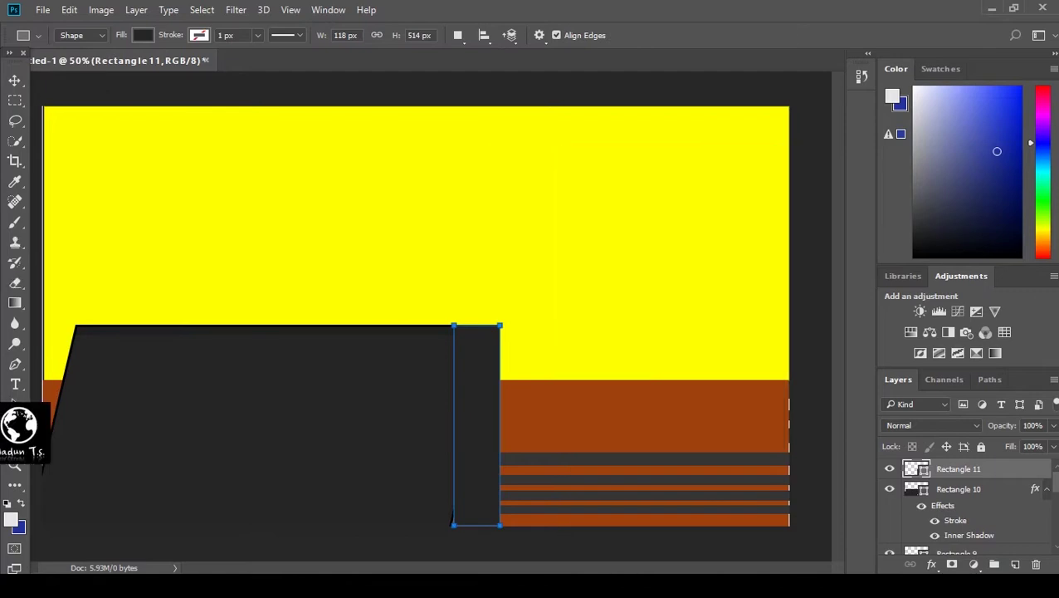
{"action": "key", "text": "ctrl+bracketright"}
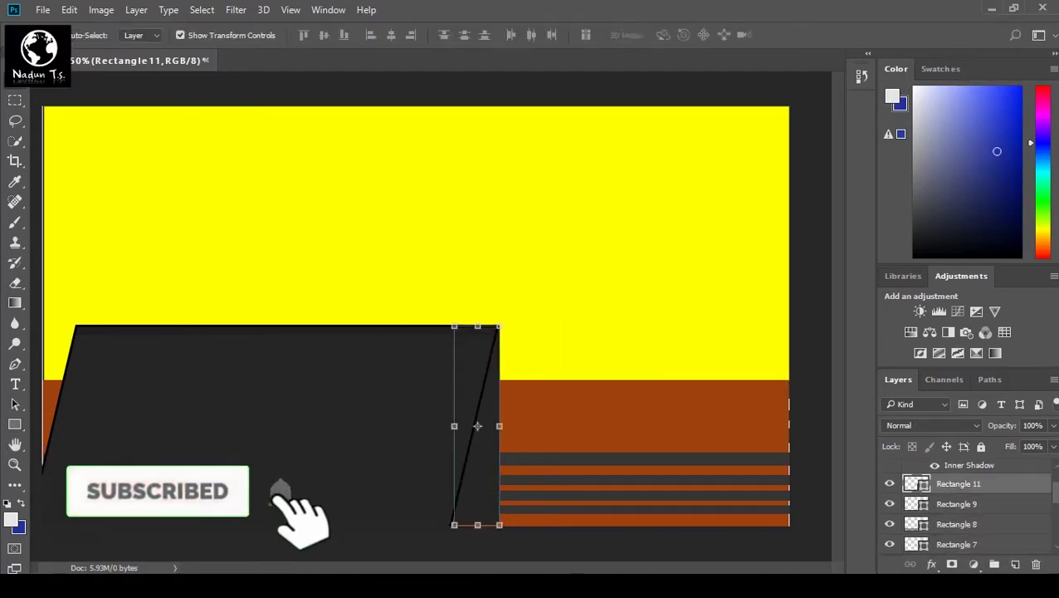
Add a black stroke layer style to the narrow rectangle at the desk's right end
{"action": "right_click", "coordinate": [958, 483]}
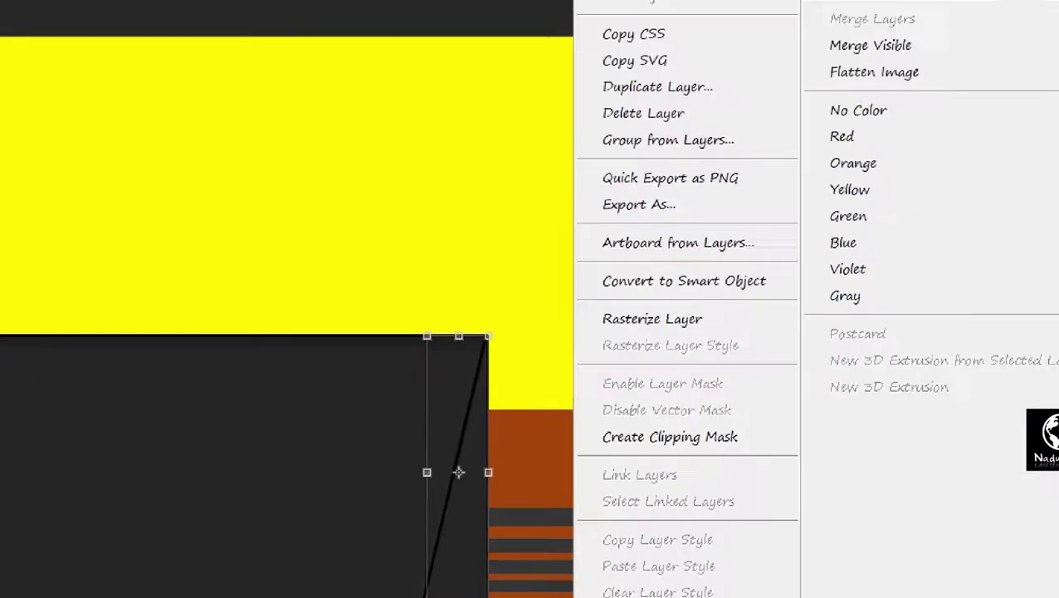
{"action": "left_click", "coordinate": [612, 56]}
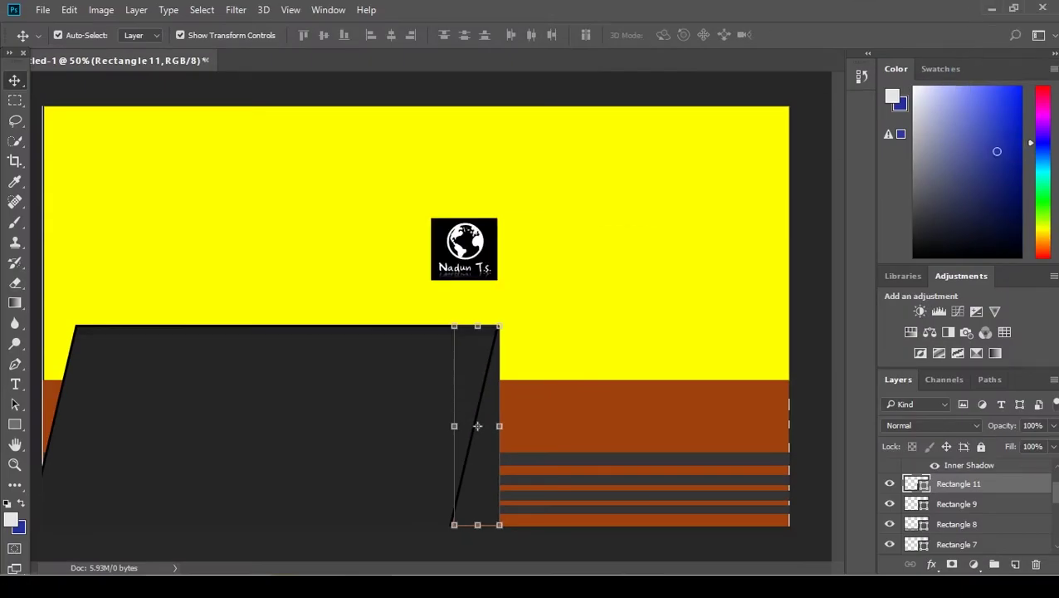
{"action": "right_click", "coordinate": [916, 483]}
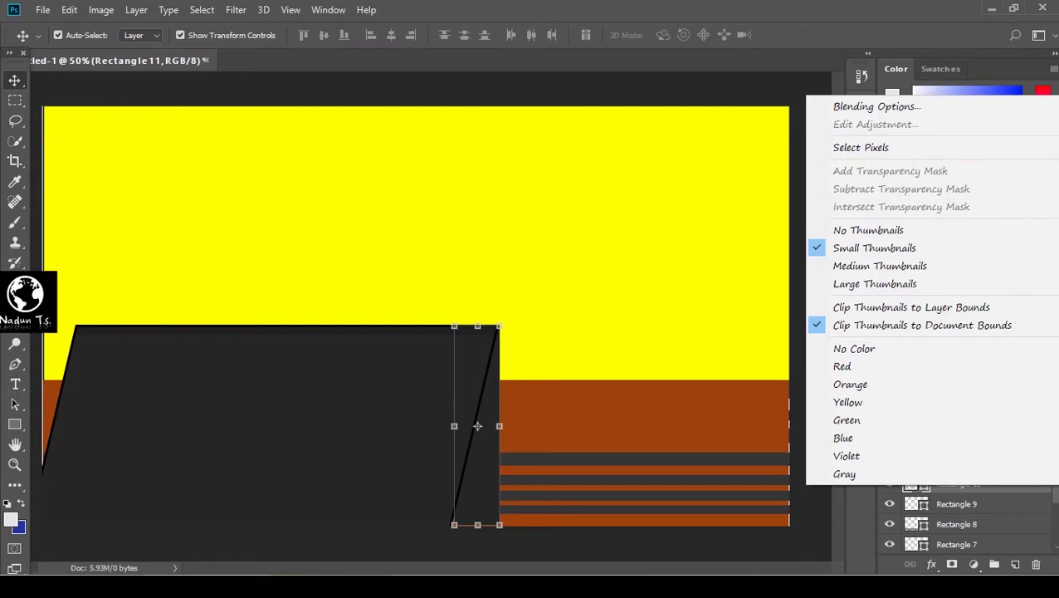
{"action": "left_click", "coordinate": [877, 106]}
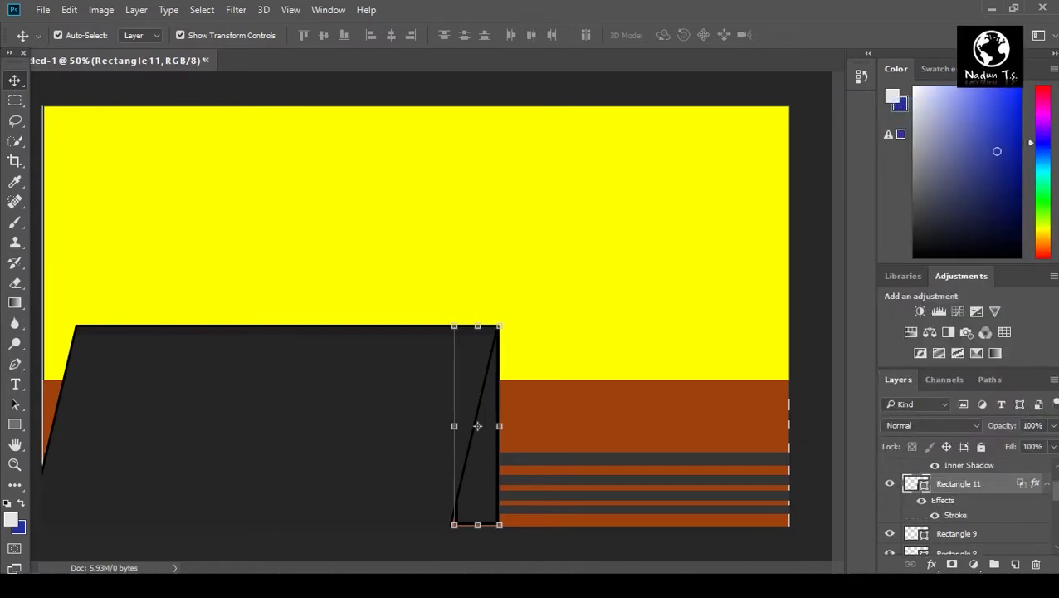
Build a brown upright box with a darker slanted underside behind the desk's upper-right corner, leaving no layer selected
{"action": "left_click", "coordinate": [15, 81]}
{"action": "key", "text": "Return"}
{"action": "left_click", "coordinate": [644, 417]}
{"action": "left_click", "coordinate": [644, 544]}
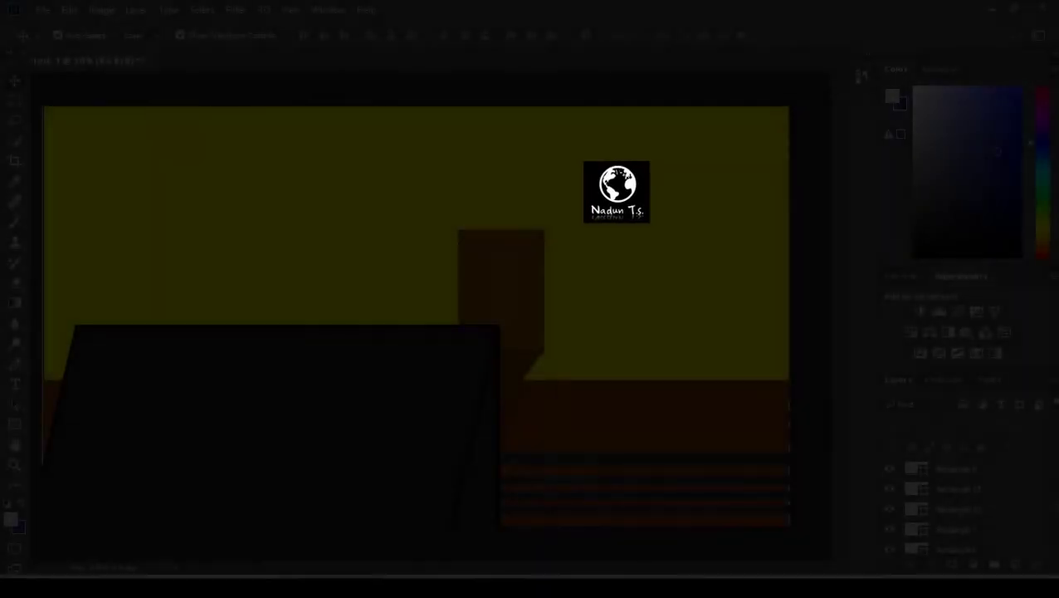
Copy the play-logo area of 16467.jpg into the scene and shrink it into a picture on the yellow wall's upper-left part
{"action": "key", "text": "alt+f"}
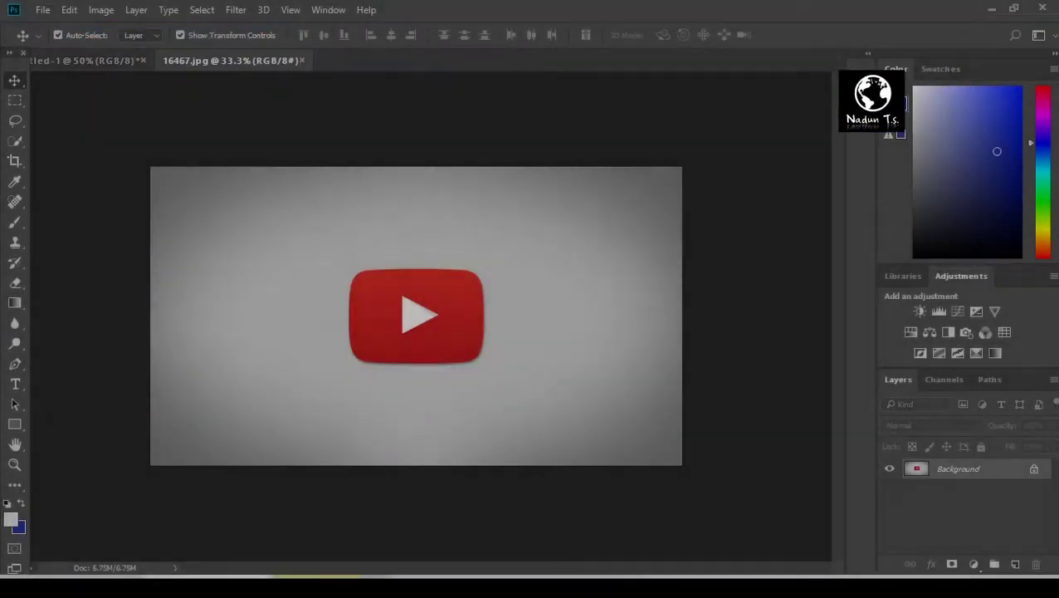
{"action": "left_click", "coordinate": [15, 101]}
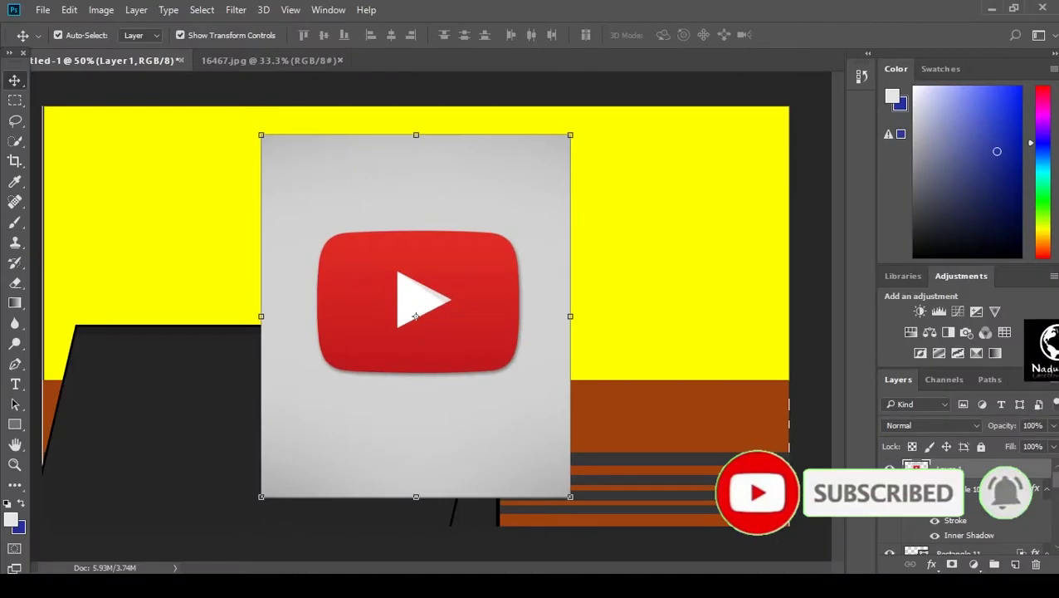
{"action": "left_click_drag", "start_coordinate": [260, 134], "coordinate": [458, 366]}
{"action": "left_click_drag", "start_coordinate": [399, 166], "coordinate": [986, 0]}
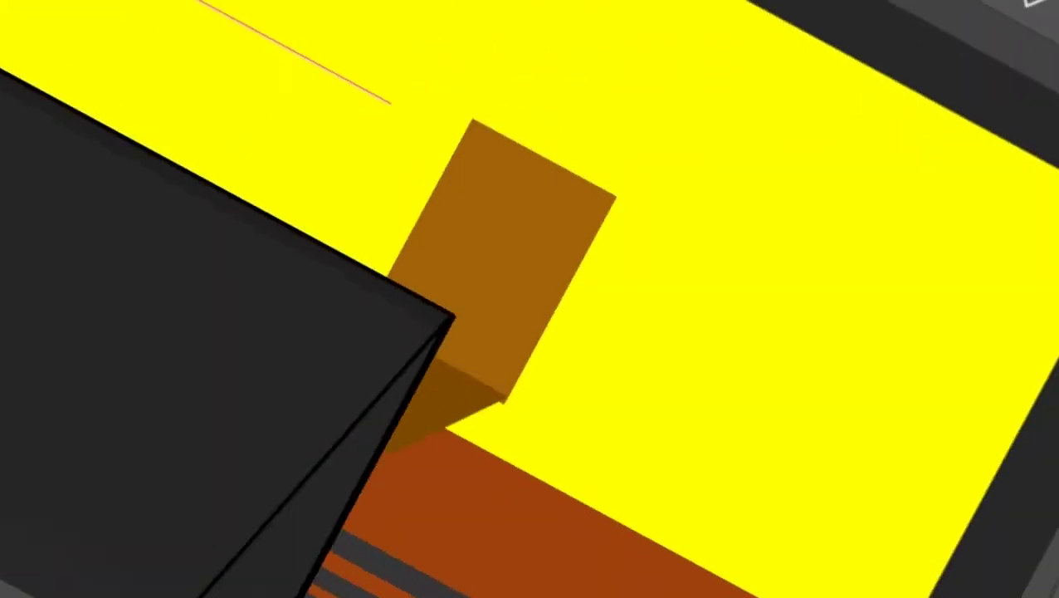
Apply the picture's transformation and bring in the REVENGE portrait image
{"action": "key", "text": "alt+f"}
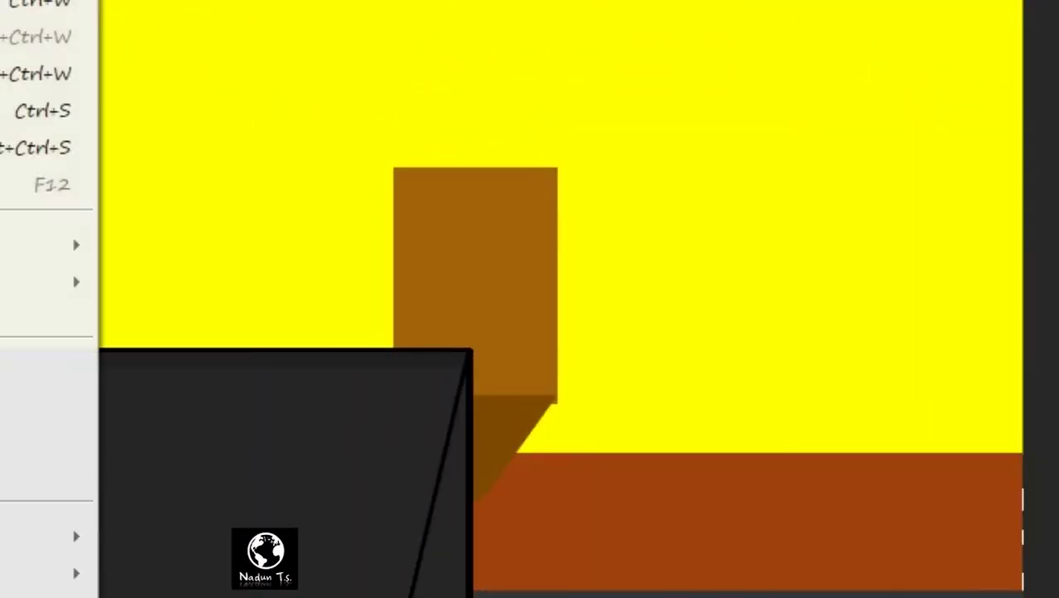
{"action": "key", "text": "Return"}
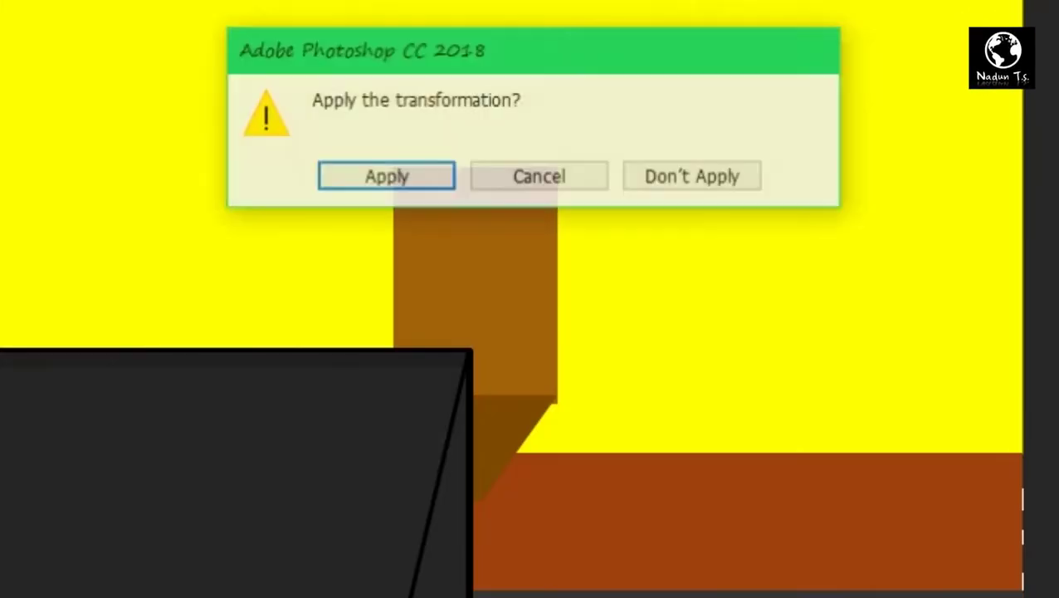
{"action": "key", "text": "Return"}
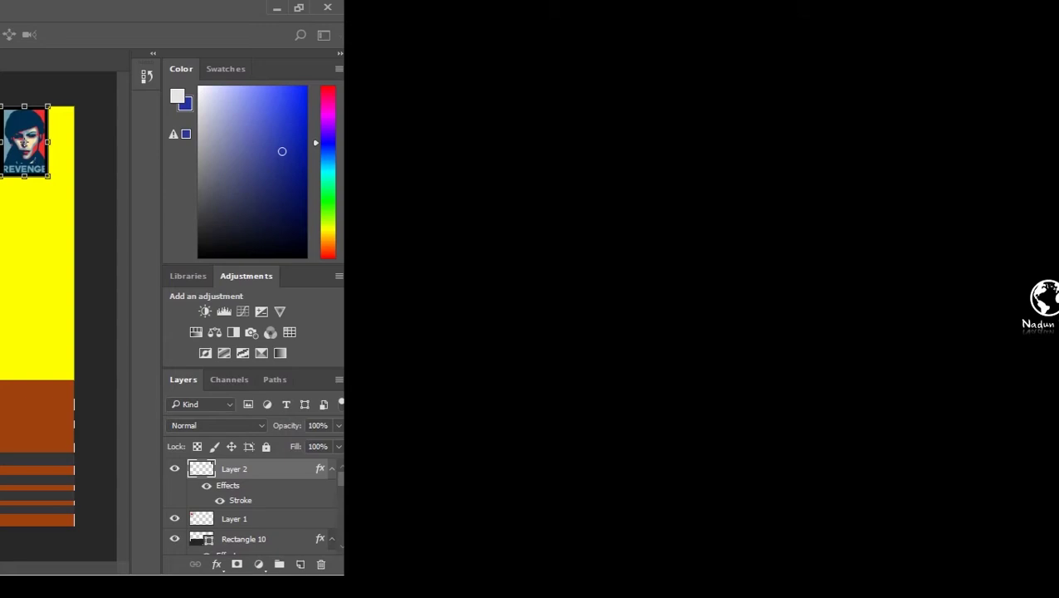
Give the play-logo picture's layer a black inside stroke with a size of 6 px
{"action": "left_click", "coordinate": [263, 518]}
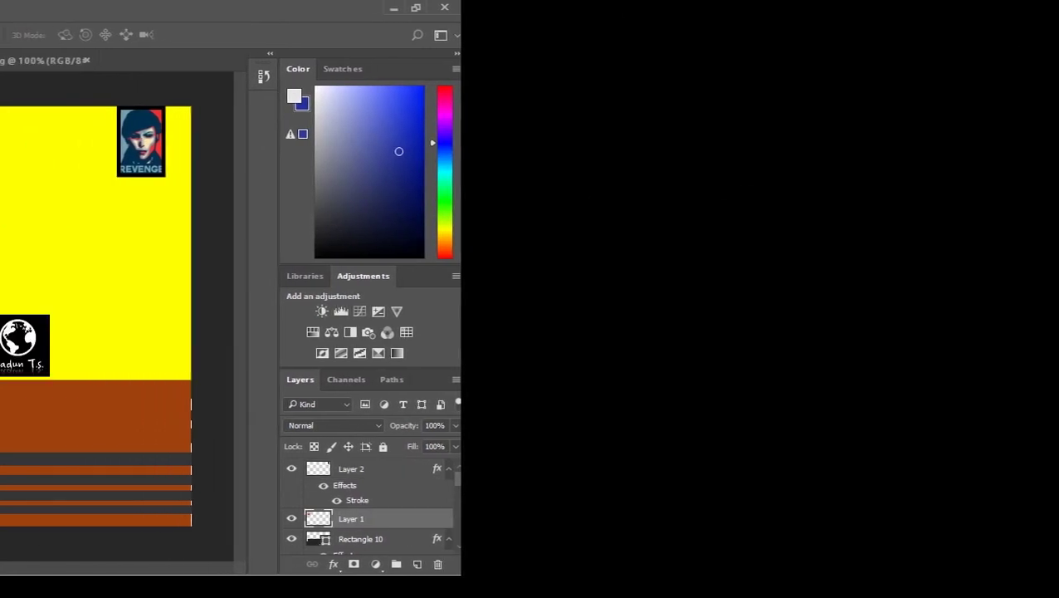
{"action": "right_click", "coordinate": [397, 519]}
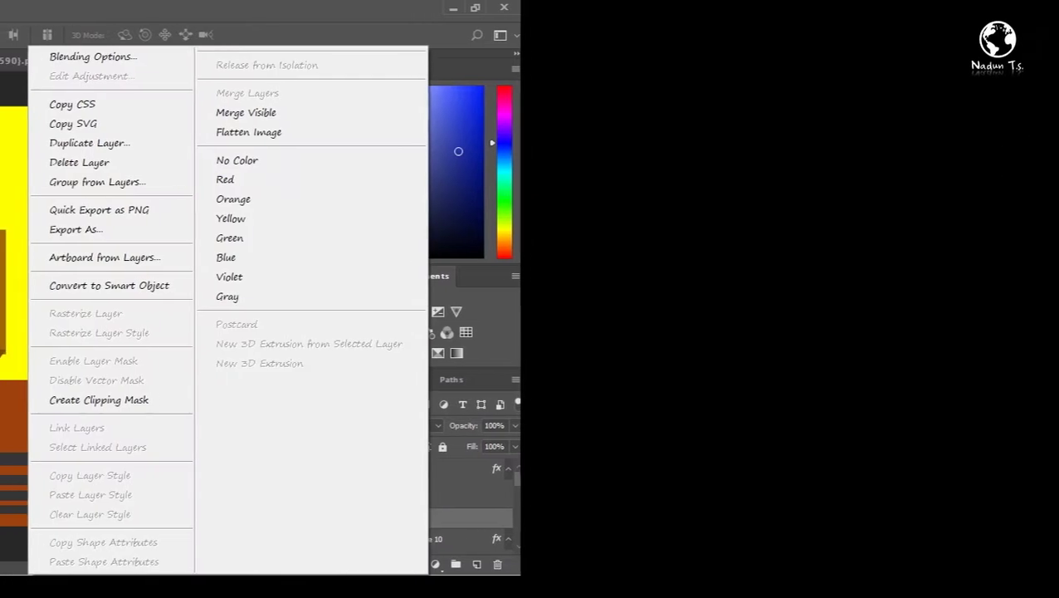
{"action": "left_click", "coordinate": [121, 56]}
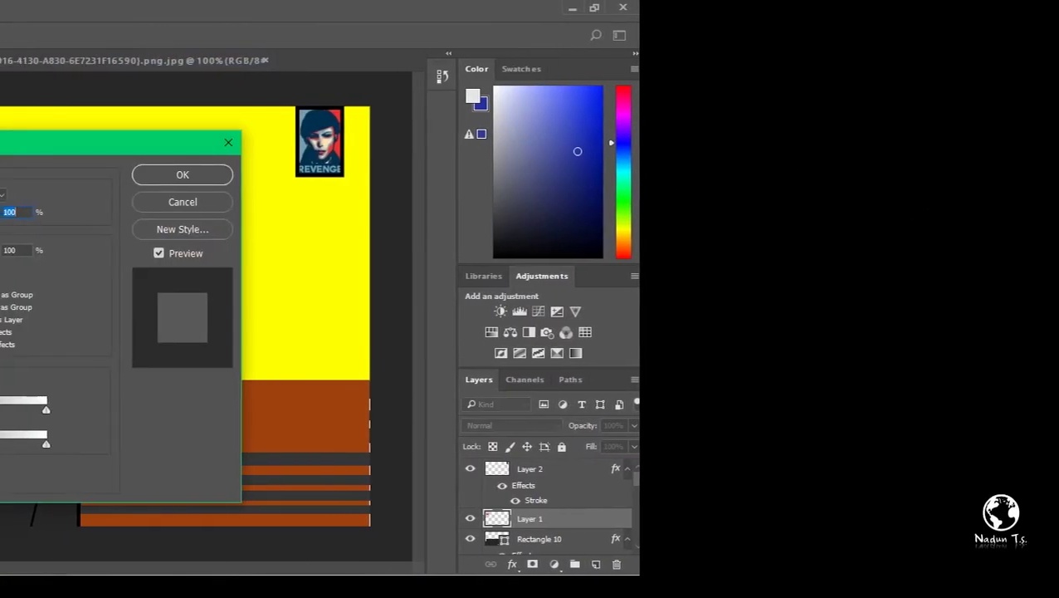
{"action": "left_click", "coordinate": [0, 275]}
{"action": "mouse_move", "coordinate": [0, 149]}
{"action": "left_mouse_down"}
{"action": "mouse_move", "coordinate": [75, 154]}
{"action": "mouse_move", "coordinate": [38, 295]}
{"action": "mouse_move", "coordinate": [107, 135]}
{"action": "left_mouse_up"}
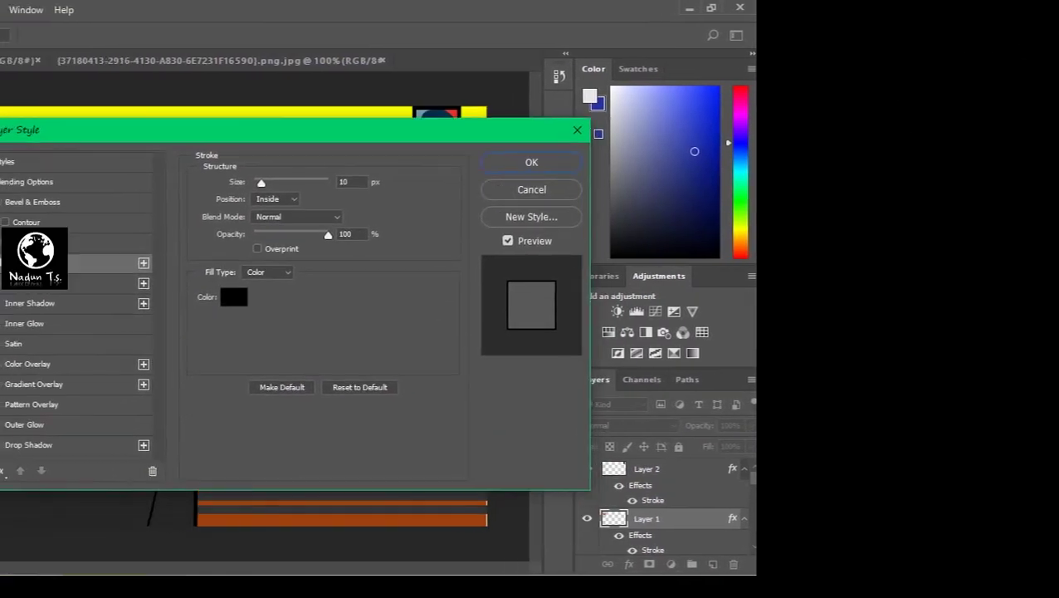
{"action": "left_click_drag", "start_coordinate": [290, 182], "coordinate": [286, 183]}
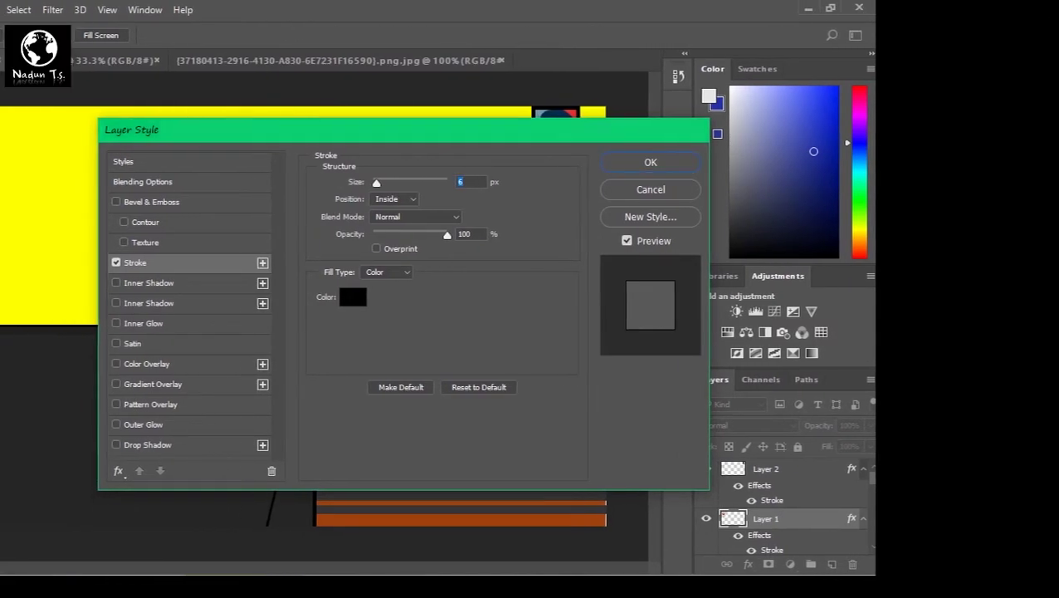
{"action": "key", "text": "Return"}
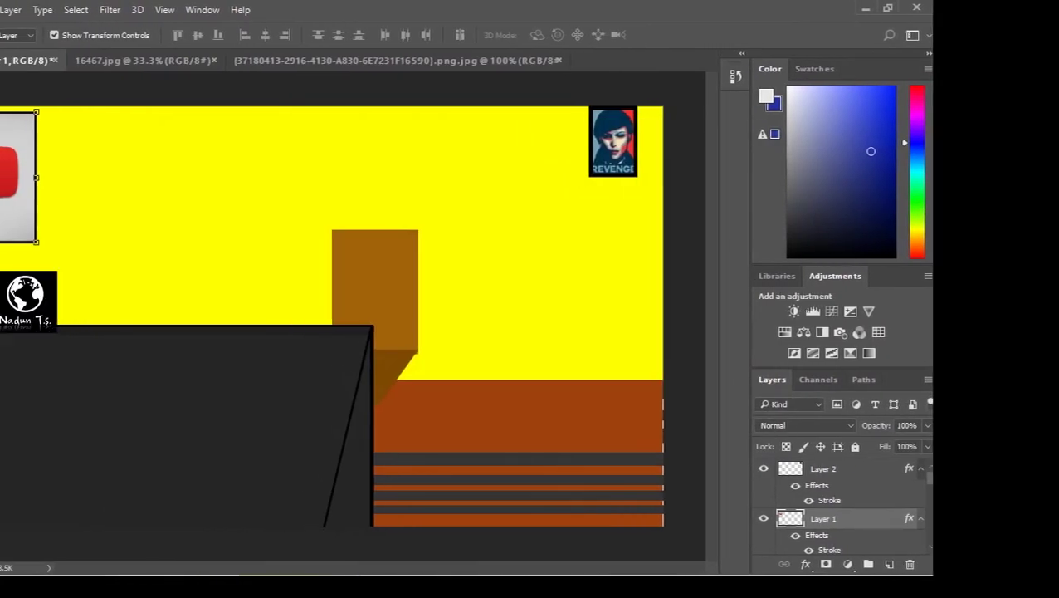
Draw a 62 × 32 px rectangle as the monitor's neck under the screen's lower edge and fill it grey
{"action": "key", "text": "g"}
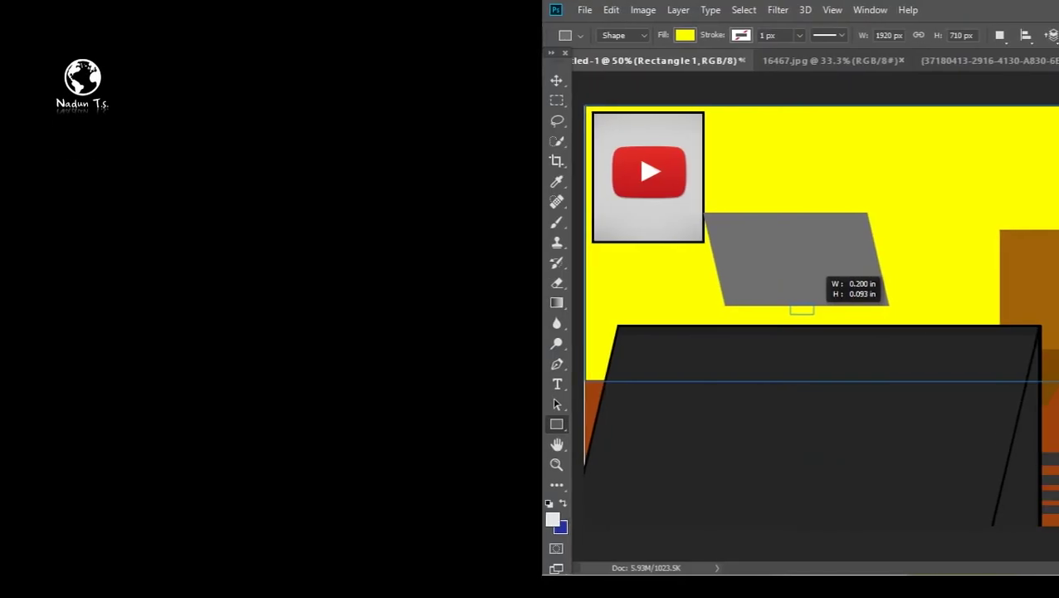
{"action": "left_click", "coordinate": [1010, 393]}
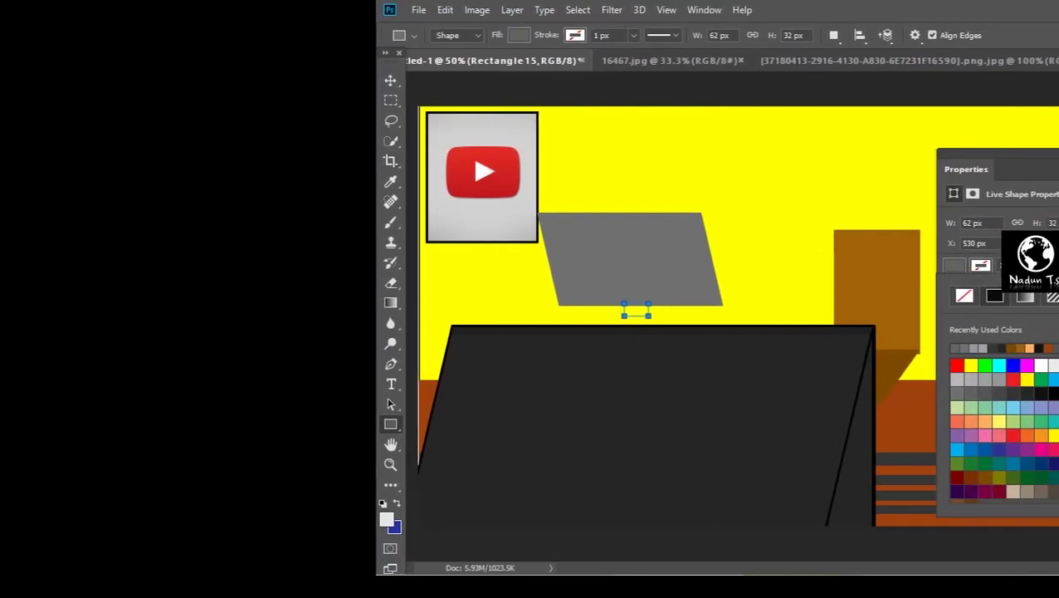
{"action": "left_click", "coordinate": [993, 266]}
{"action": "left_click", "coordinate": [1017, 154]}
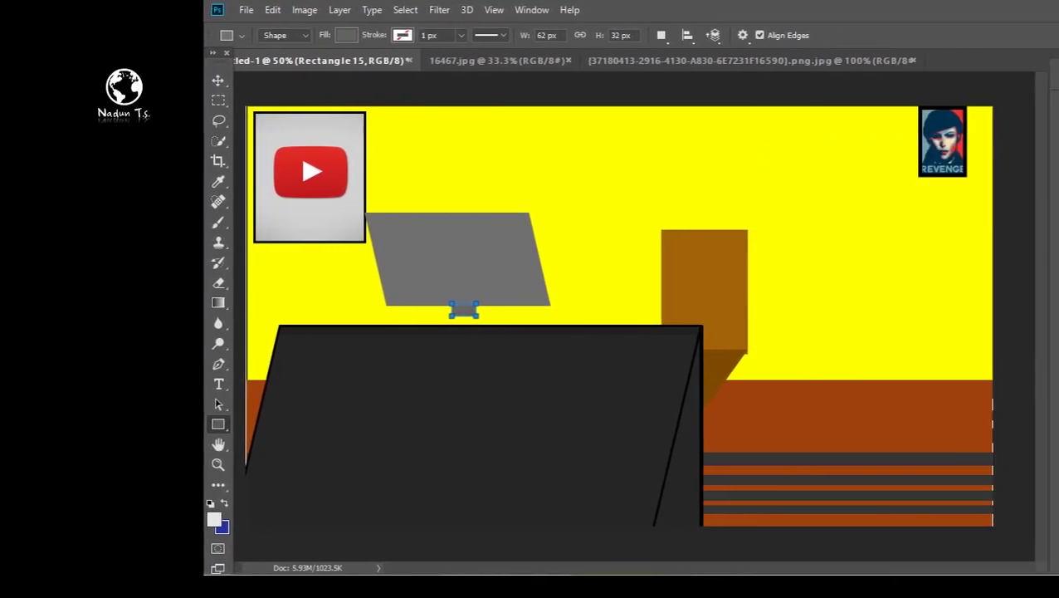
Draw a 112 × 26 px rectangle as the monitor's base below the neck and fill it dark grey
{"action": "key", "text": "v"}
{"action": "left_click", "coordinate": [630, 183]}
{"action": "key", "text": "u"}
{"action": "left_click_drag", "start_coordinate": [316, 311], "coordinate": [286, 323]}
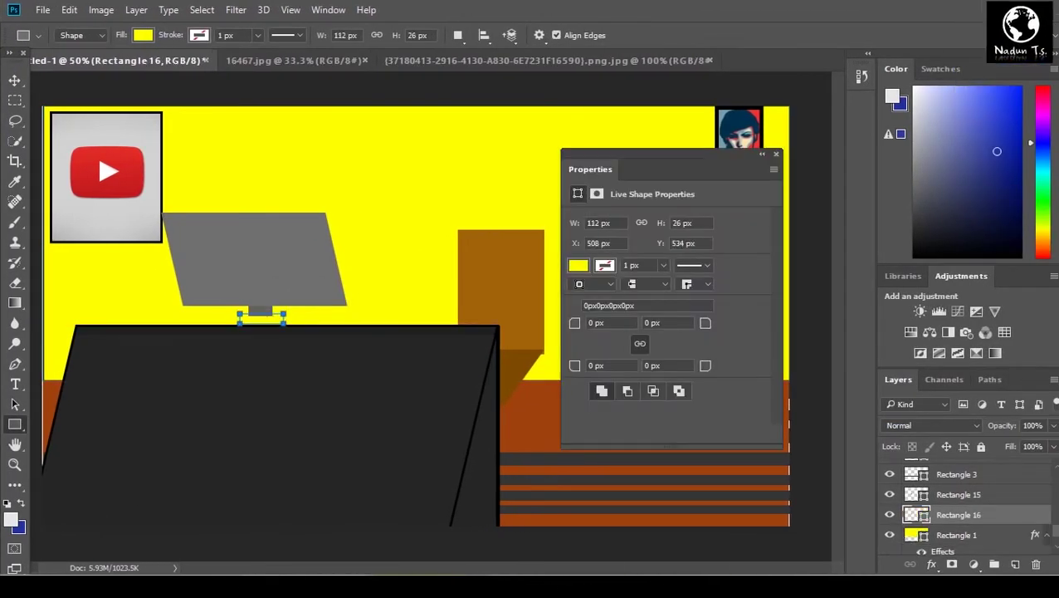
{"action": "left_click", "coordinate": [579, 265]}
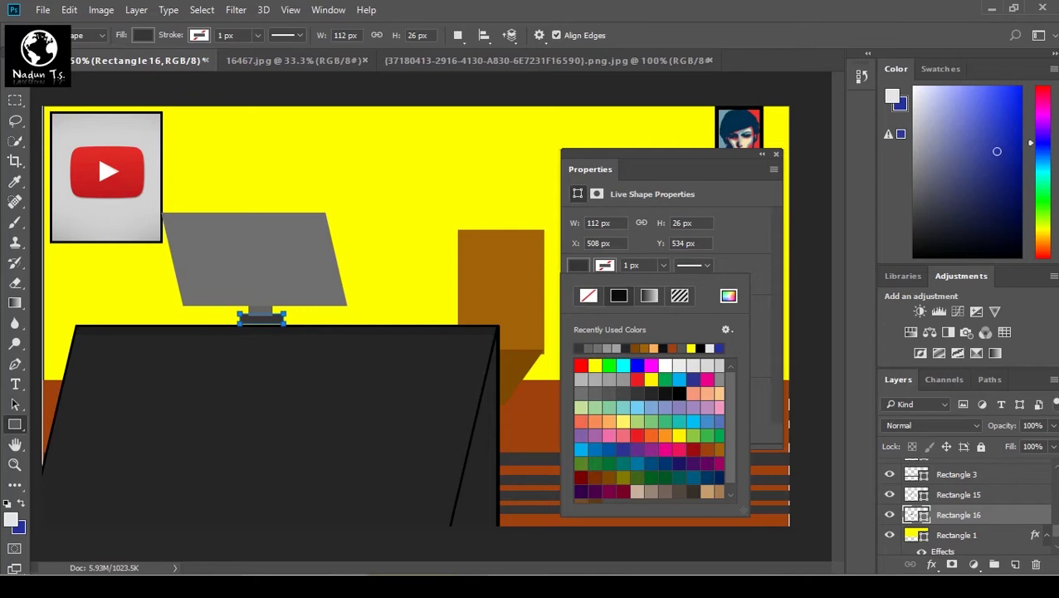
{"action": "key", "text": "Escape"}
{"action": "key", "text": "v"}
{"action": "left_click", "coordinate": [263, 428]}
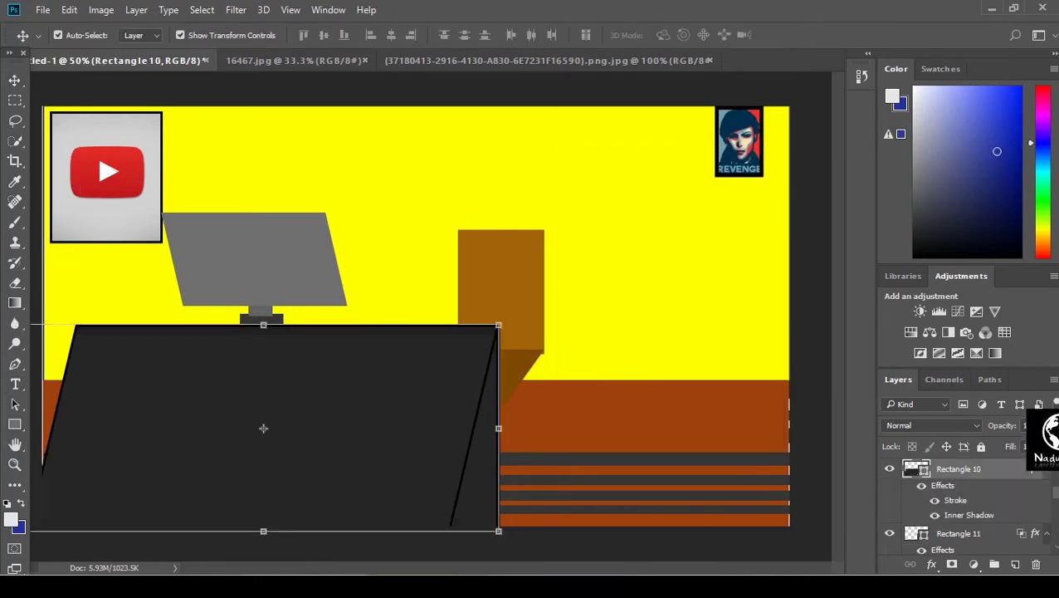
{"action": "key", "text": "ctrl+t"}
{"action": "key", "text": "Return"}
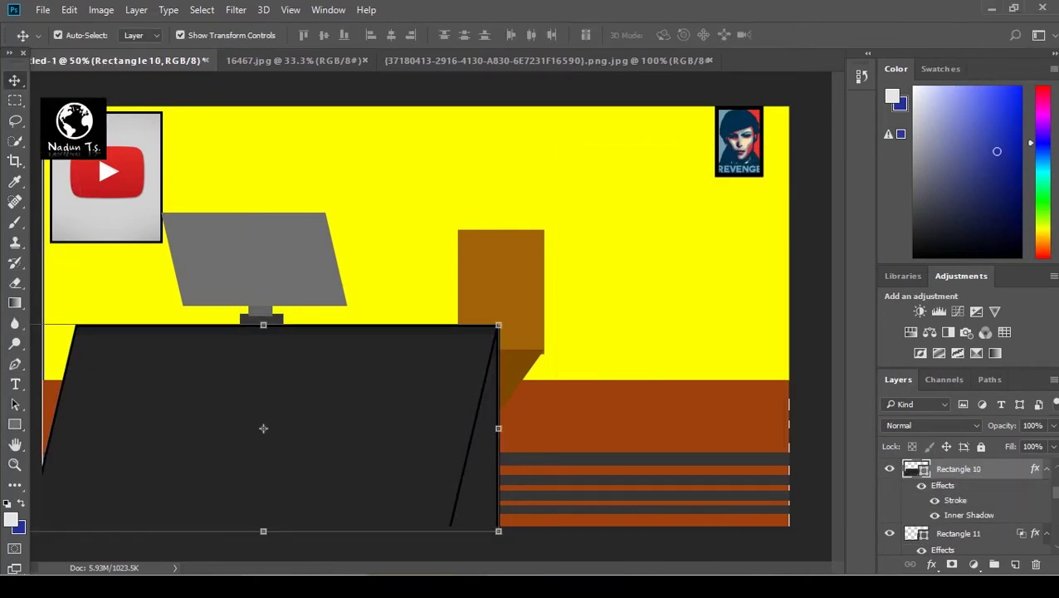
Transform the dark monitor base to slant its shape slightly and apply the transformation
{"action": "left_click", "coordinate": [290, 314]}
{"action": "left_click", "coordinate": [269, 318]}
{"action": "right_click", "coordinate": [269, 318]}
{"action": "key", "text": "ctrl+t"}
{"action": "right_click", "coordinate": [266, 317]}
{"action": "left_click", "coordinate": [297, 77]}
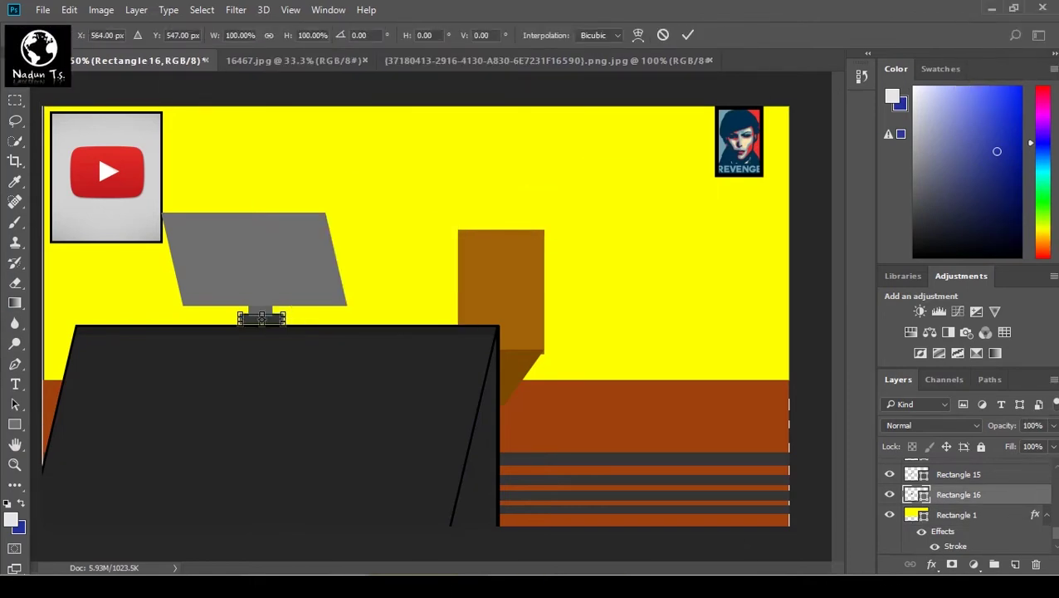
{"action": "left_click_drag", "start_coordinate": [256, 319], "coordinate": [260, 314]}
{"action": "key", "text": "Return"}
{"action": "key", "text": "Return"}
Add a thin black inside stroke to the layer of the grey monitor screen
{"action": "left_click", "coordinate": [644, 415]}
{"action": "left_click", "coordinate": [255, 259]}
{"action": "right_click", "coordinate": [935, 468]}
{"action": "left_click", "coordinate": [599, 56]}
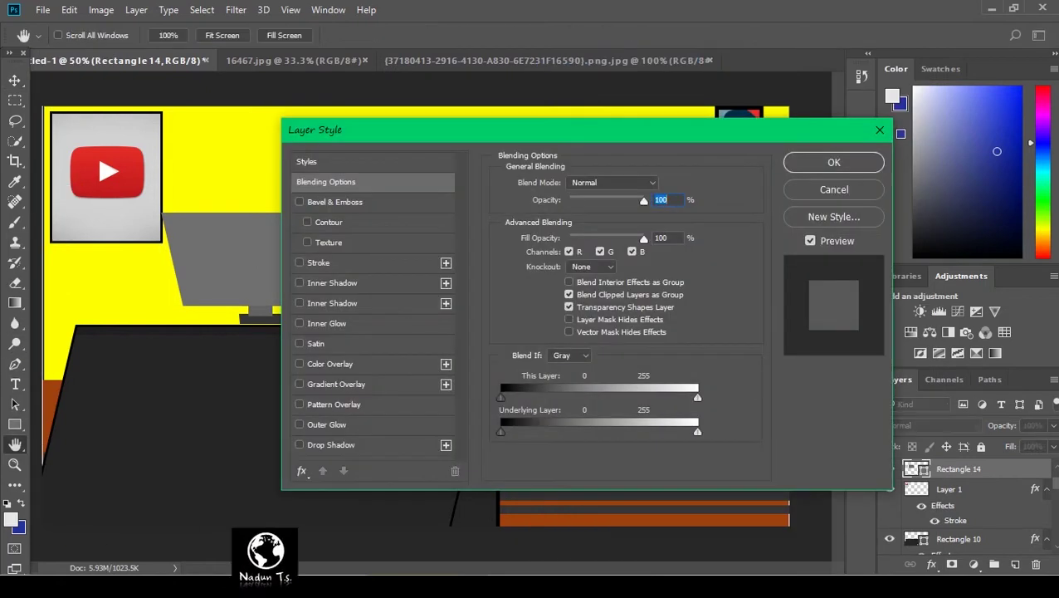
{"action": "left_click_drag", "start_coordinate": [415, 129], "coordinate": [614, 130]}
{"action": "left_click", "coordinate": [518, 263]}
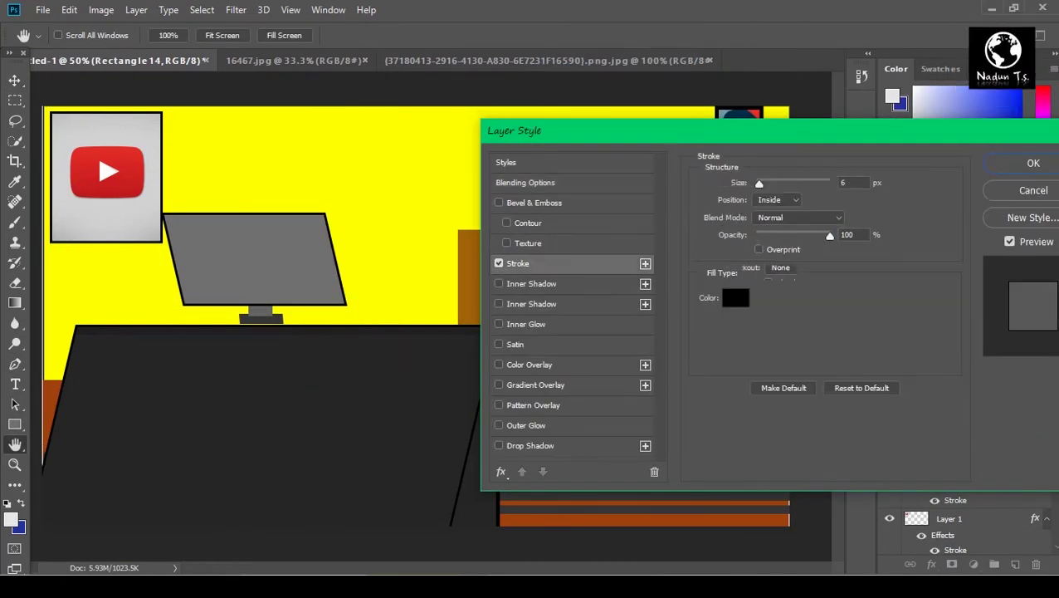
{"action": "key", "text": "Return"}
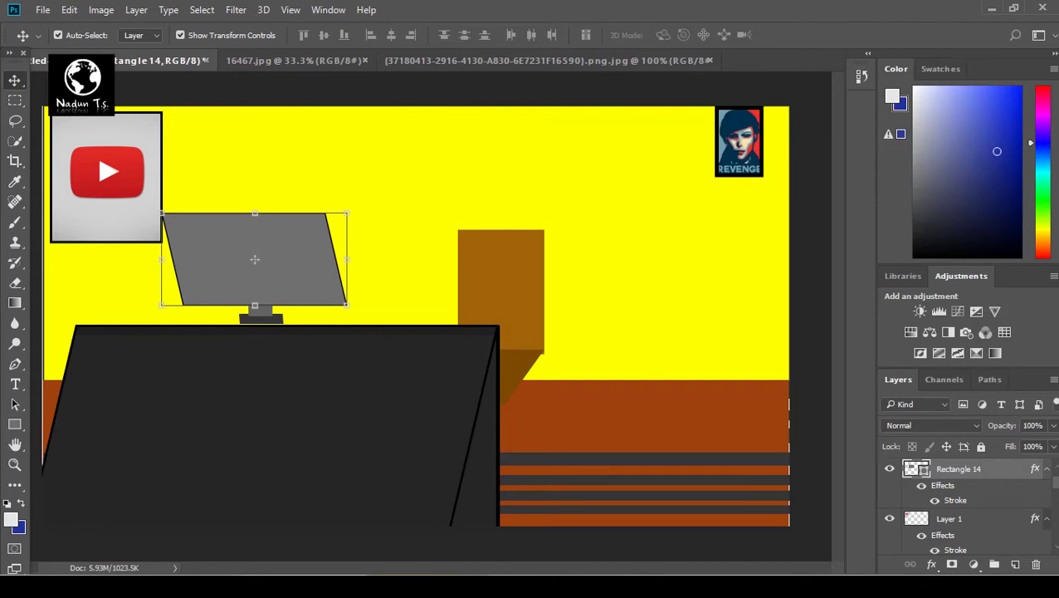
{"action": "key", "text": "ctrl+t"}
{"action": "key", "text": "Return"}
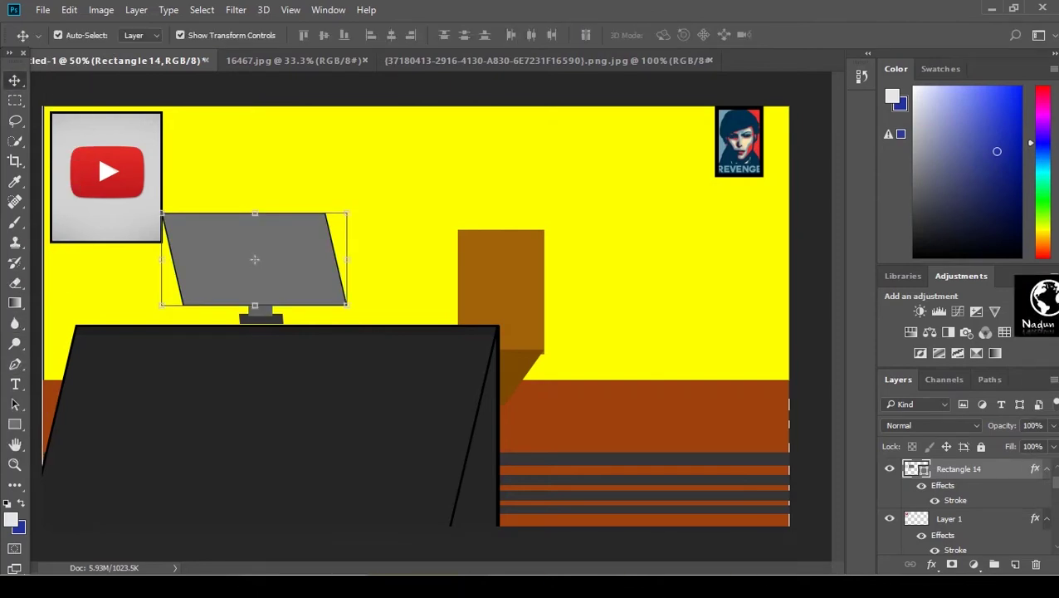
Add the same black stroke layer effect to the monitor's neck, Rectangle 15
{"action": "left_click", "coordinate": [415, 249]}
{"action": "right_click", "coordinate": [959, 474]}
{"action": "left_click", "coordinate": [614, 53]}
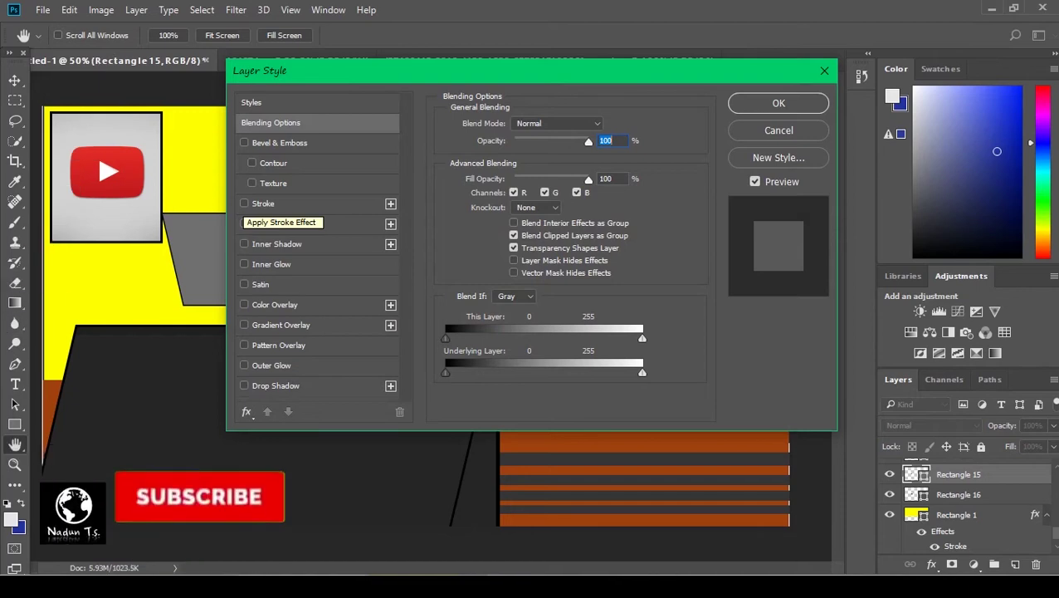
{"action": "left_click_drag", "start_coordinate": [354, 73], "coordinate": [584, 76]}
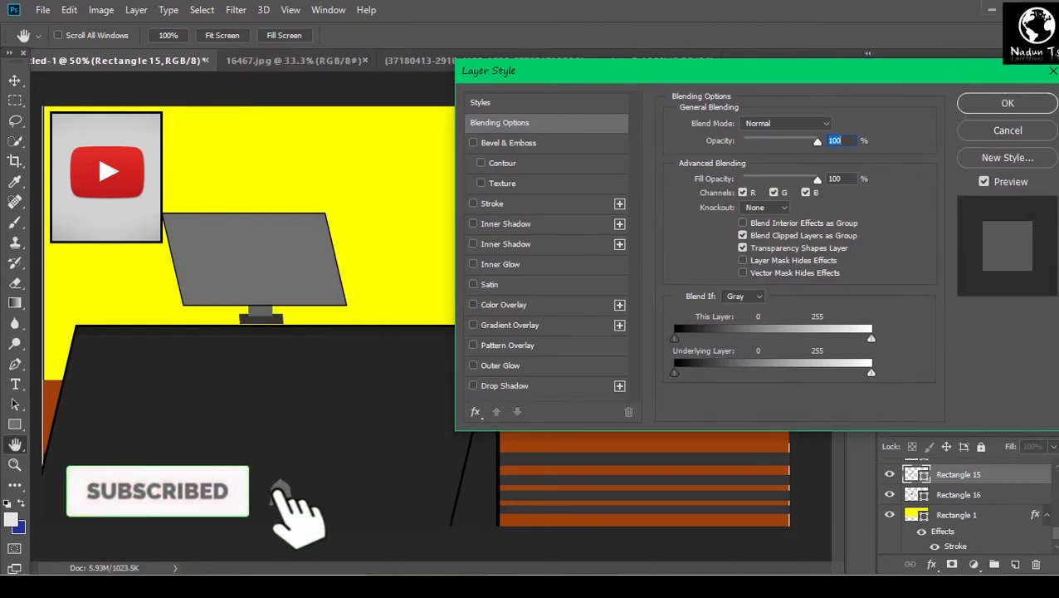
{"action": "left_click", "coordinate": [473, 203]}
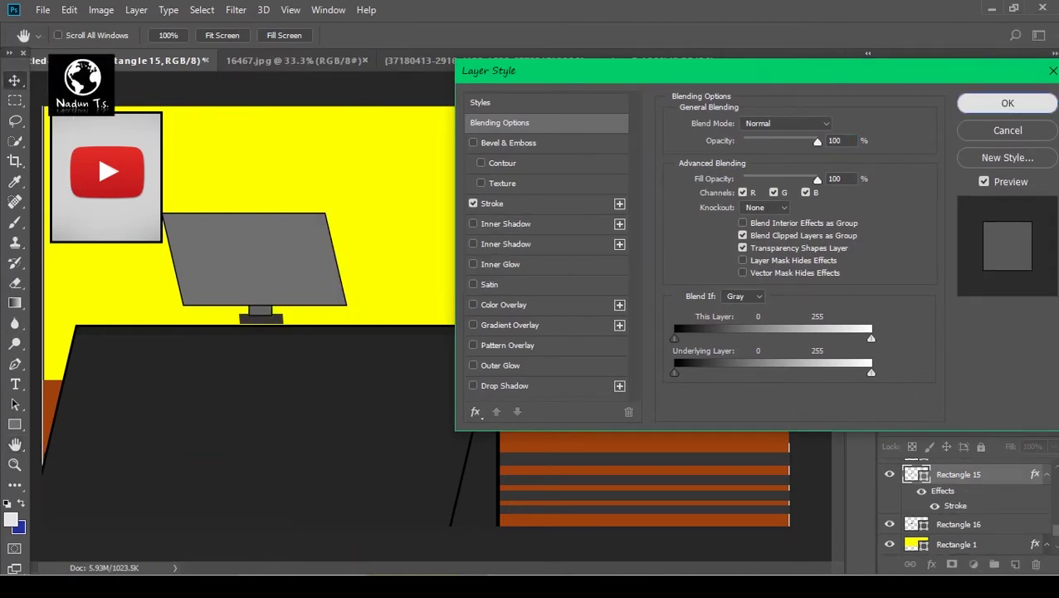
{"action": "key", "text": "Return"}
Add a black stroke layer effect to the brown upright box behind the desk, Rectangle 12
{"action": "left_click", "coordinate": [501, 290]}
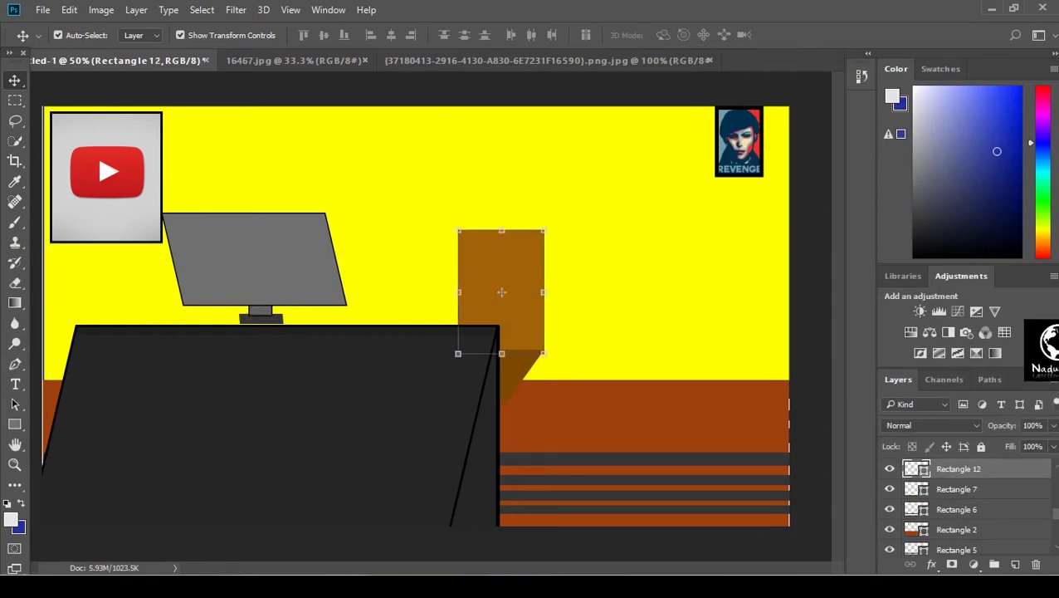
{"action": "right_click", "coordinate": [980, 468]}
{"action": "left_click", "coordinate": [672, 56]}
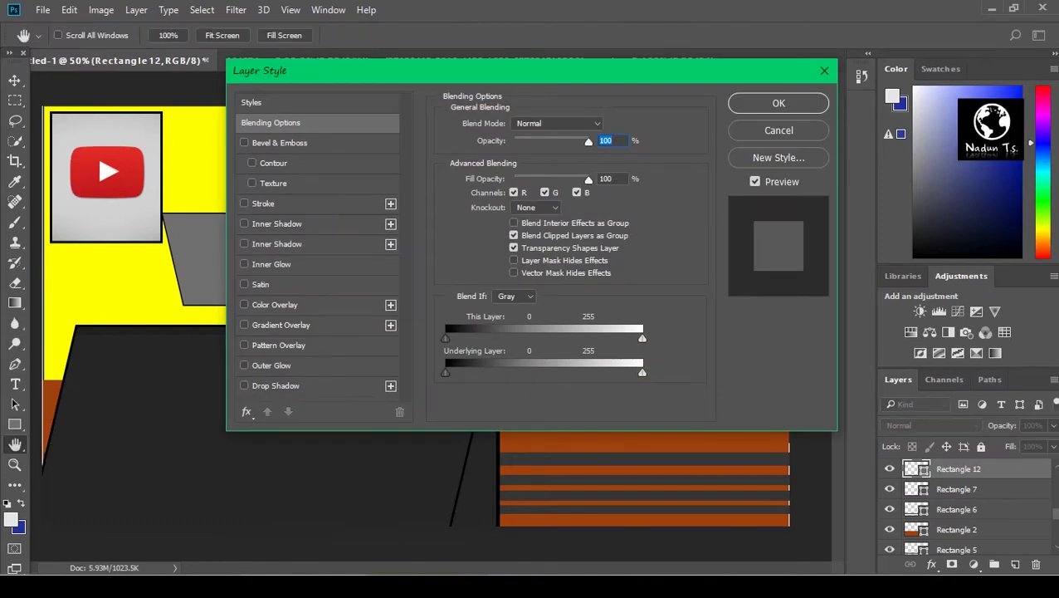
{"action": "left_click", "coordinate": [244, 204]}
{"action": "left_click_drag", "start_coordinate": [338, 77], "coordinate": [241, 178]}
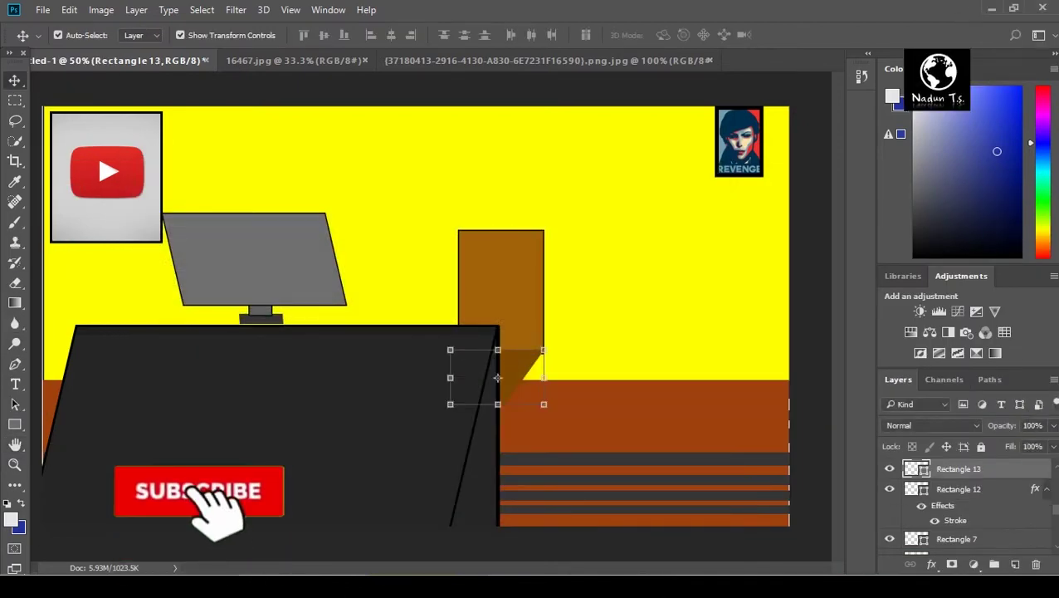
Add a black stroke layer effect to the box's darker slanted underside, Rectangle 13, and select the yellow wall
{"action": "right_click", "coordinate": [975, 469]}
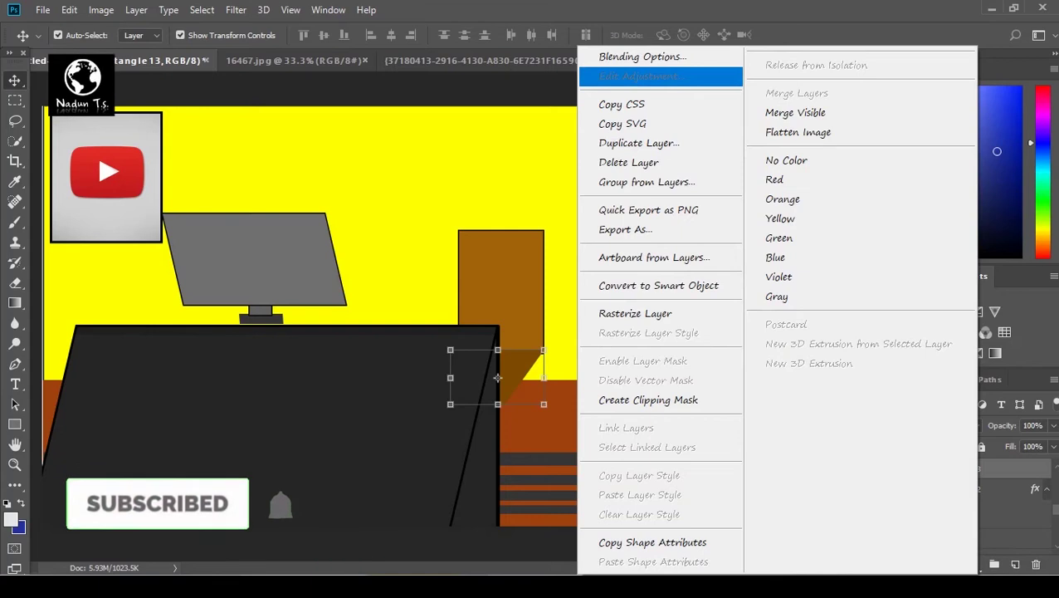
{"action": "left_click", "coordinate": [640, 57]}
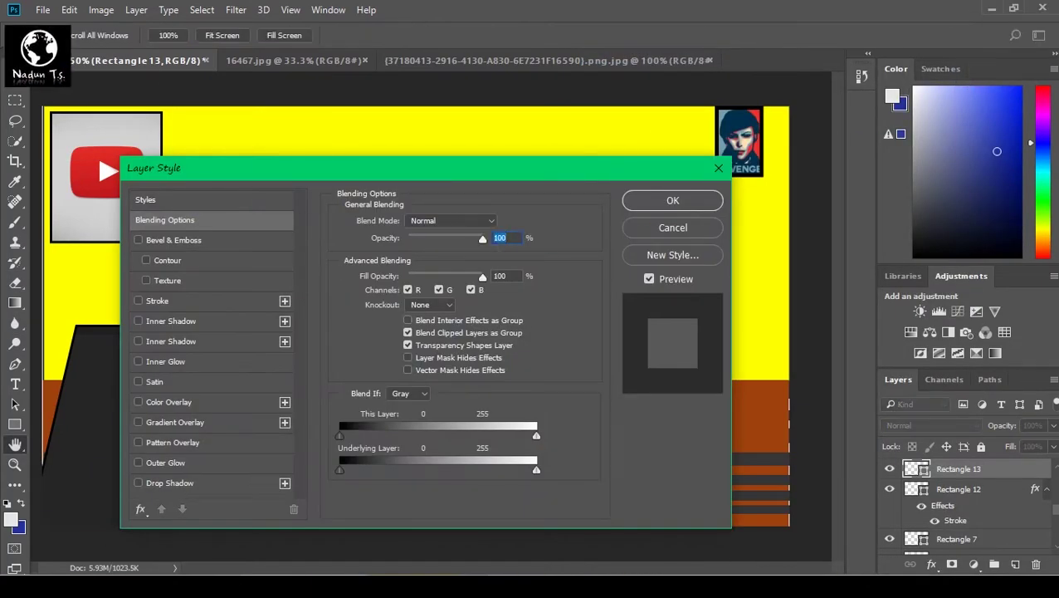
{"action": "left_click", "coordinate": [139, 301]}
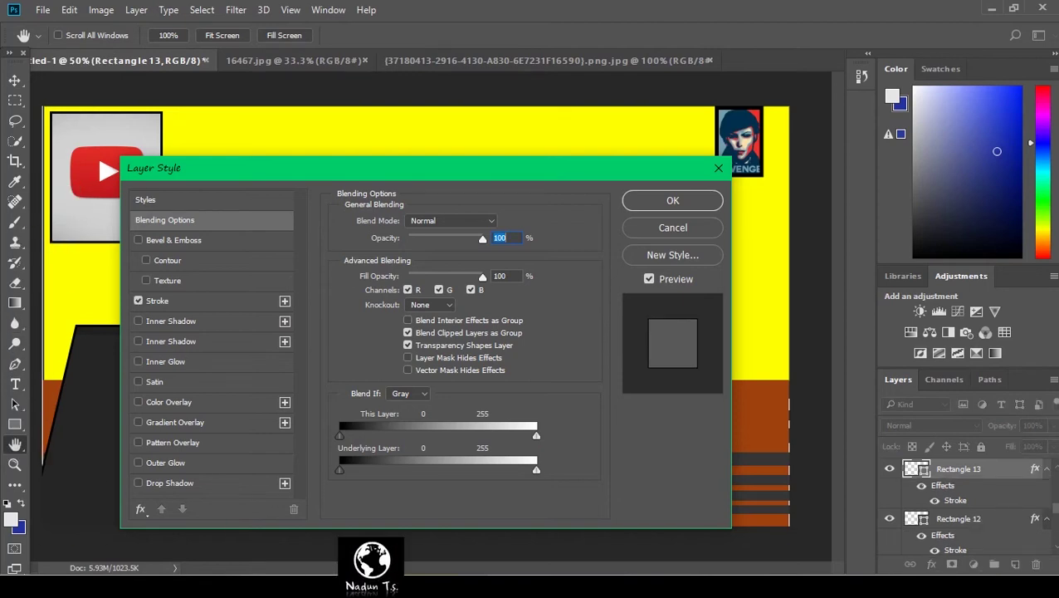
{"action": "key", "text": "Return"}
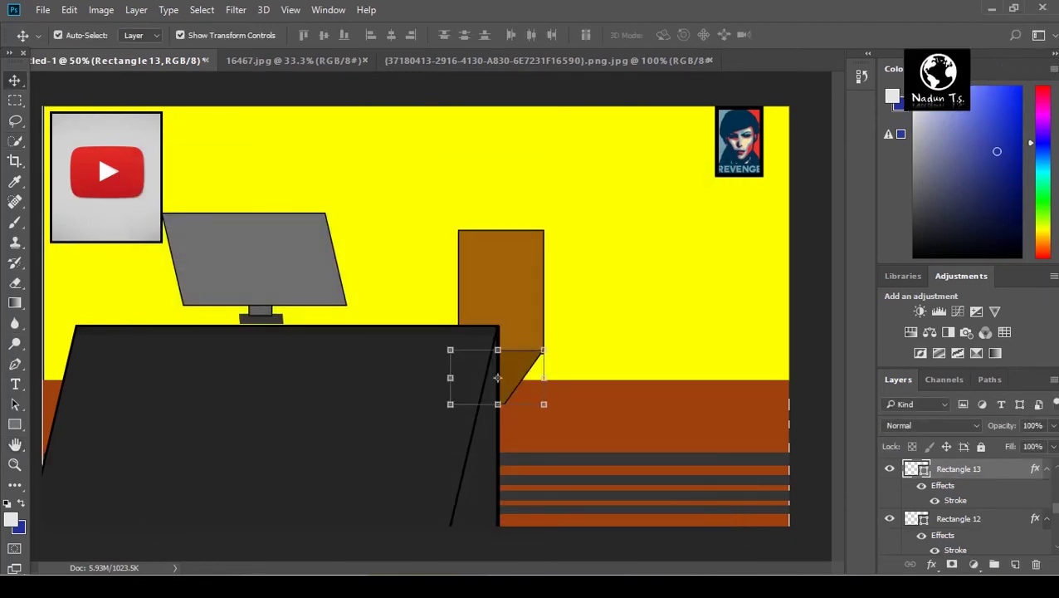
{"action": "left_click", "coordinate": [558, 218]}
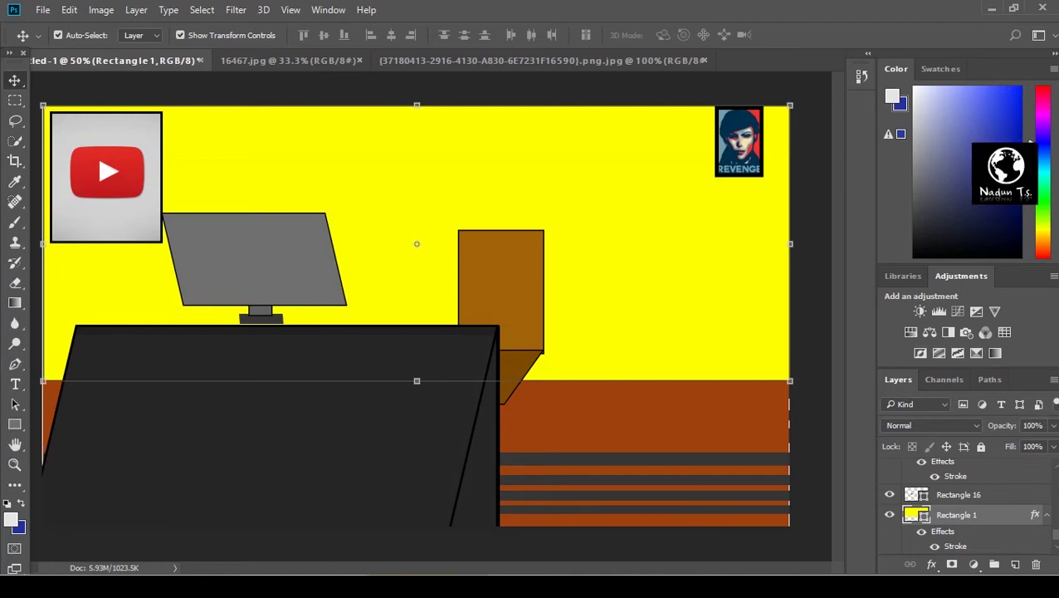
Close the two source images and open windows_logos_PNG24.png
{"action": "left_click", "coordinate": [42, 10]}
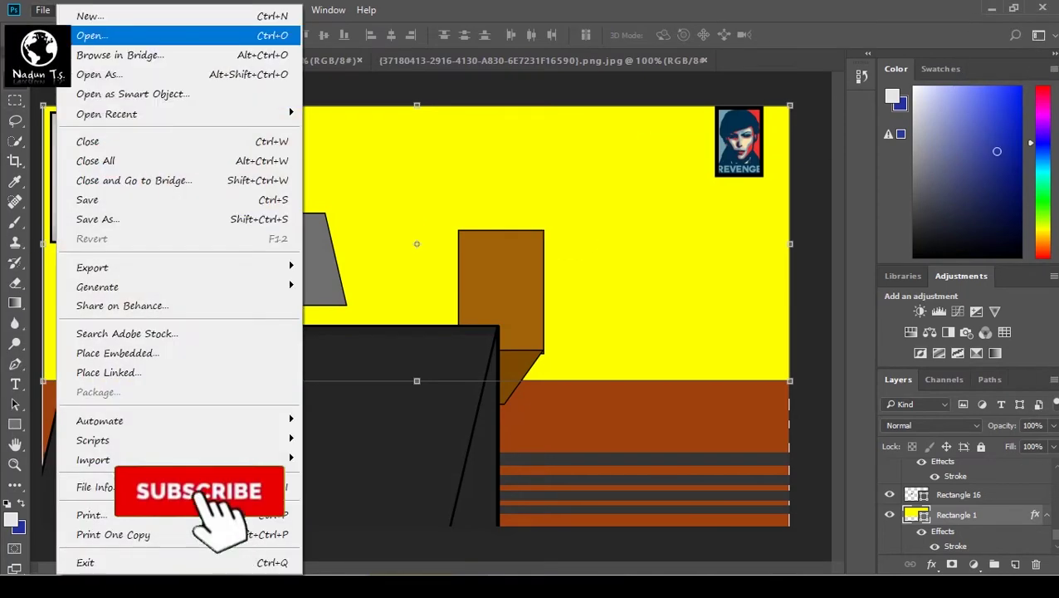
{"action": "key", "text": "Escape"}
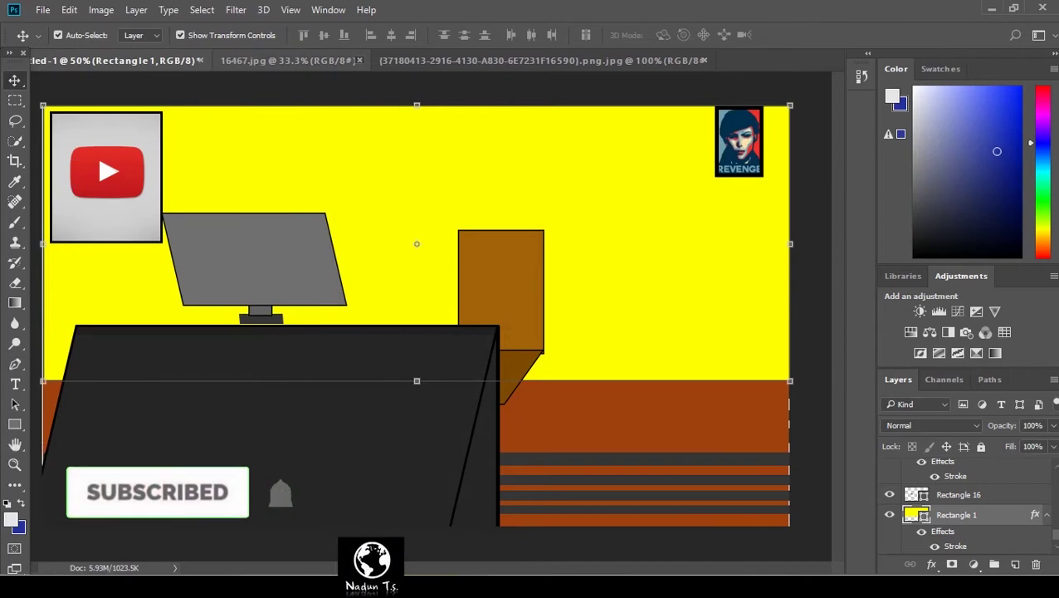
{"action": "left_click", "coordinate": [359, 61]}
{"action": "left_click", "coordinate": [546, 61]}
{"action": "left_click", "coordinate": [42, 10]}
{"action": "left_click", "coordinate": [93, 36]}
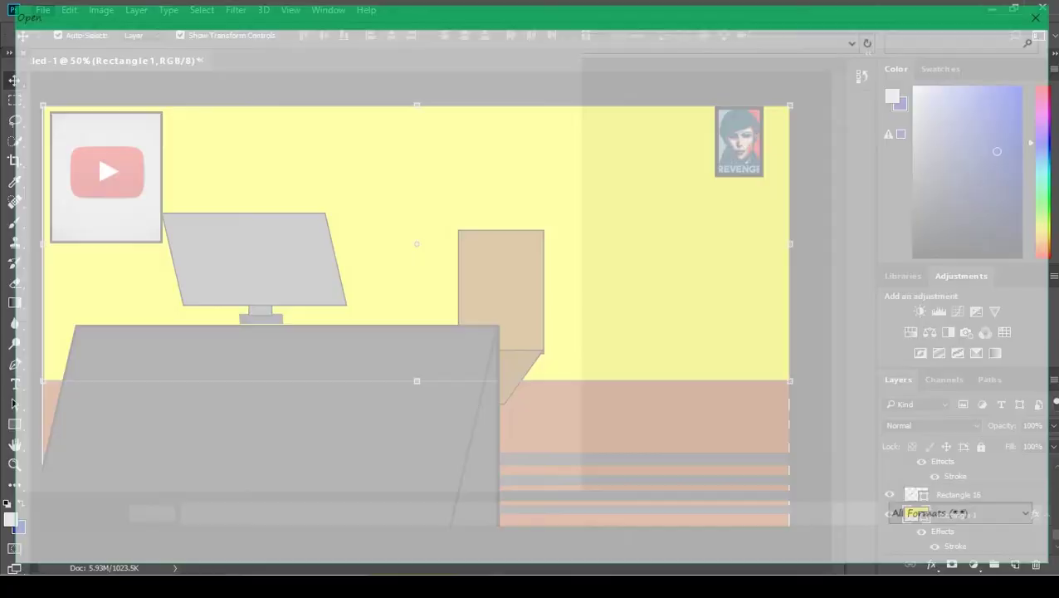
{"action": "double_click", "coordinate": [677, 274]}
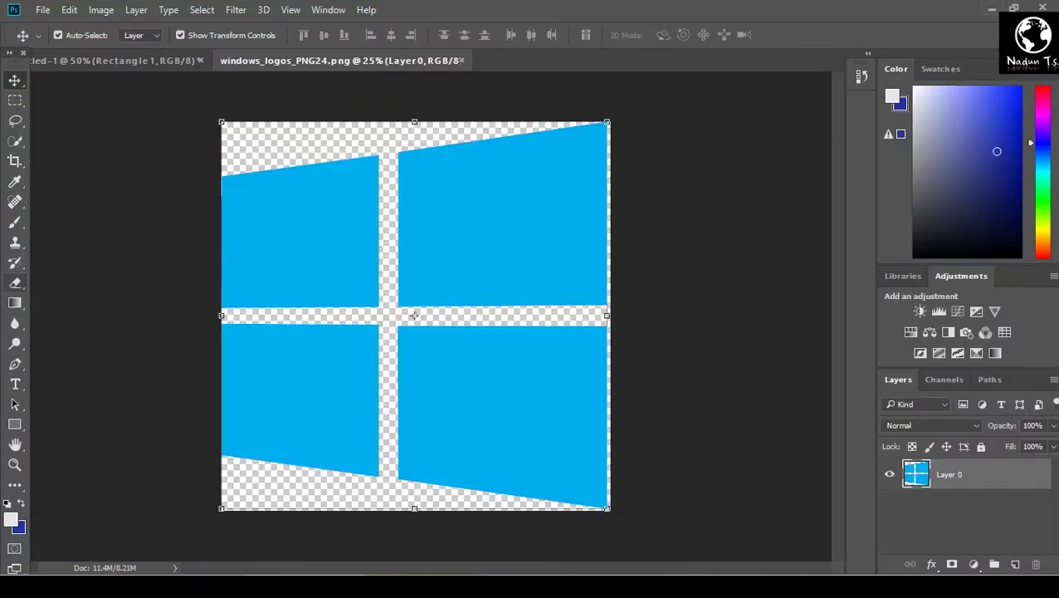
Select all four blue panes of the Windows logo with the Quick Selection tool
{"action": "key", "text": "w"}
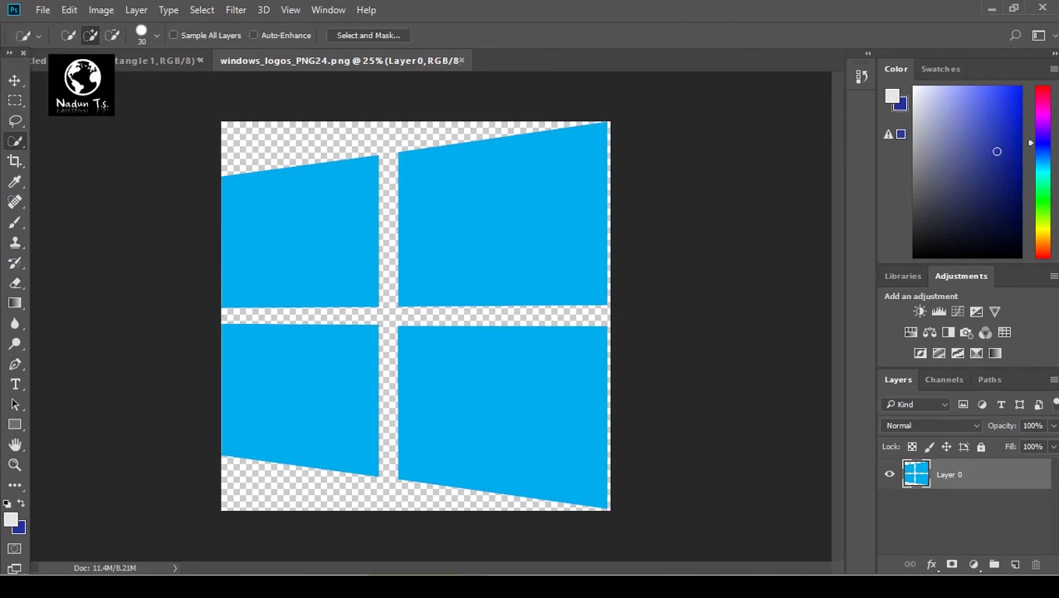
{"action": "left_click_drag", "start_coordinate": [286, 221], "coordinate": [399, 292]}
{"action": "mouse_move", "coordinate": [452, 325]}
{"action": "left_mouse_down"}
{"action": "mouse_move", "coordinate": [489, 344]}
{"action": "mouse_move", "coordinate": [498, 365]}
{"action": "left_mouse_up"}
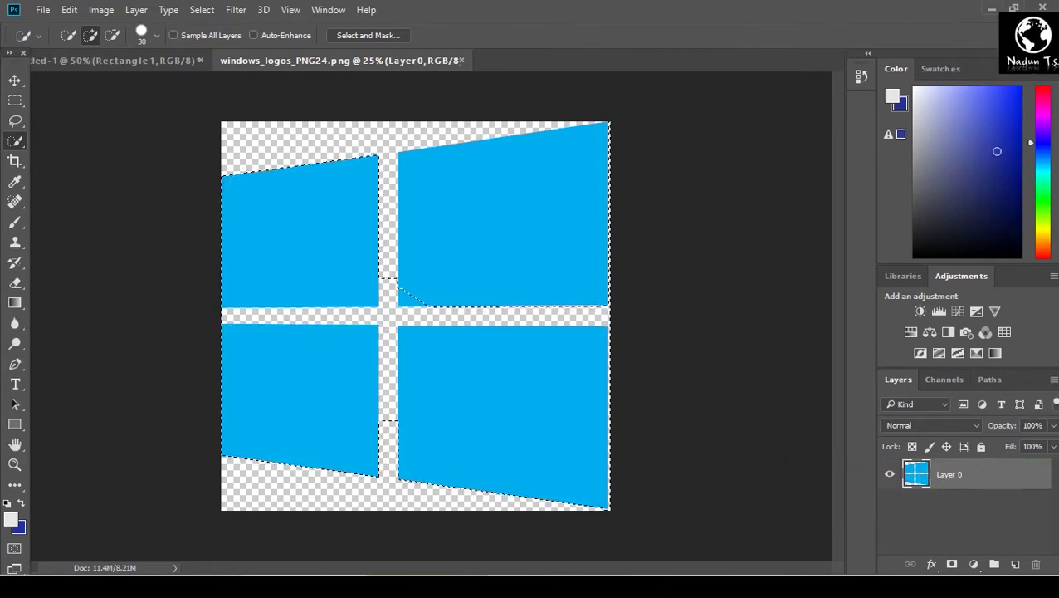
{"action": "key", "text": "ctrl+z"}
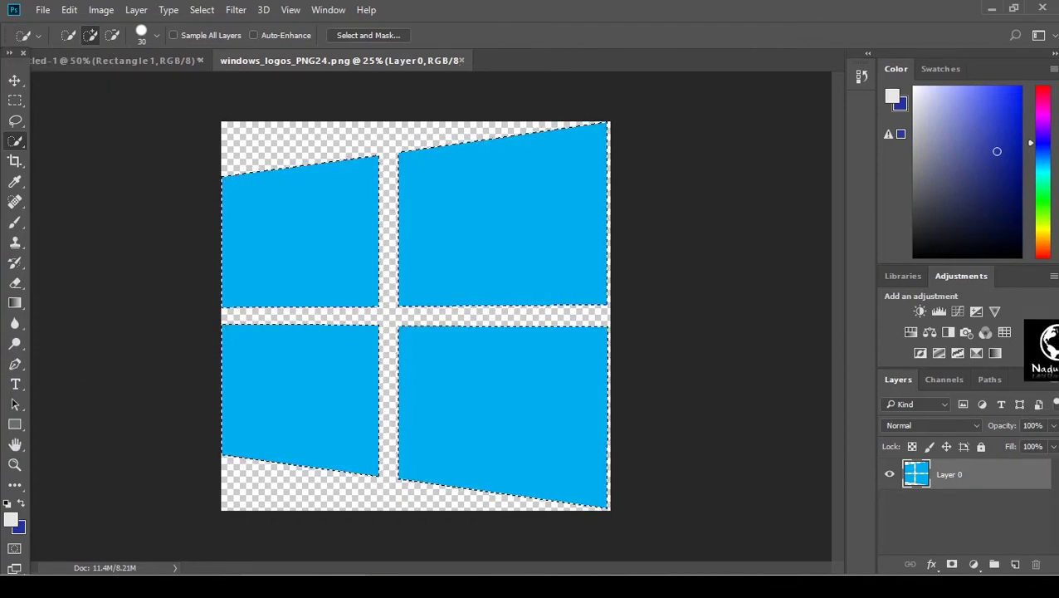
{"action": "right_click", "coordinate": [291, 203]}
{"action": "key", "text": "Escape"}
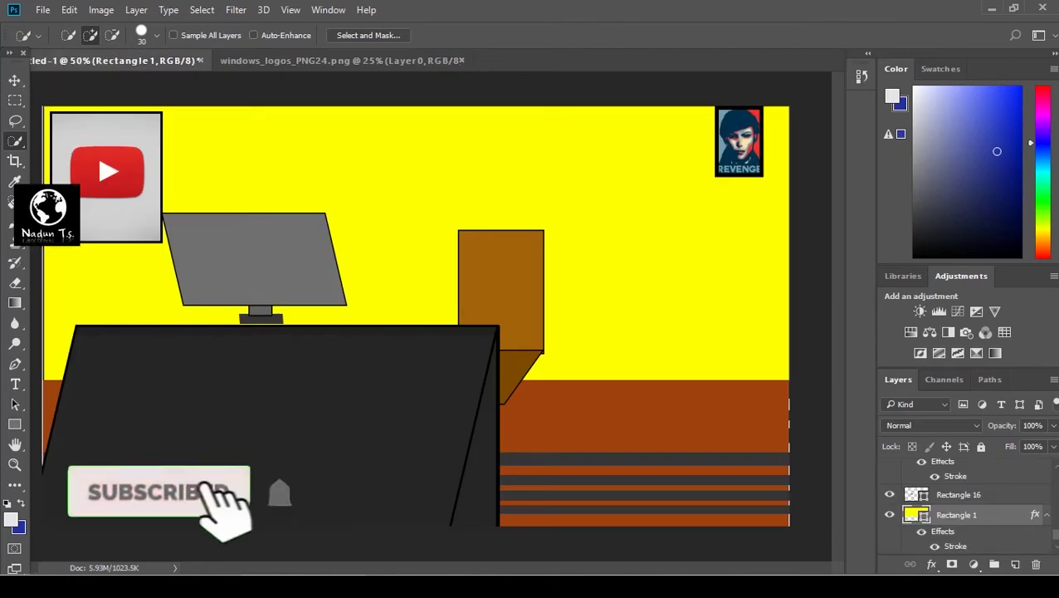
Paste the Windows logo into the room scene and shrink it to about 0.96 × 0.63 in on the wall
{"action": "key", "text": "ctrl+v"}
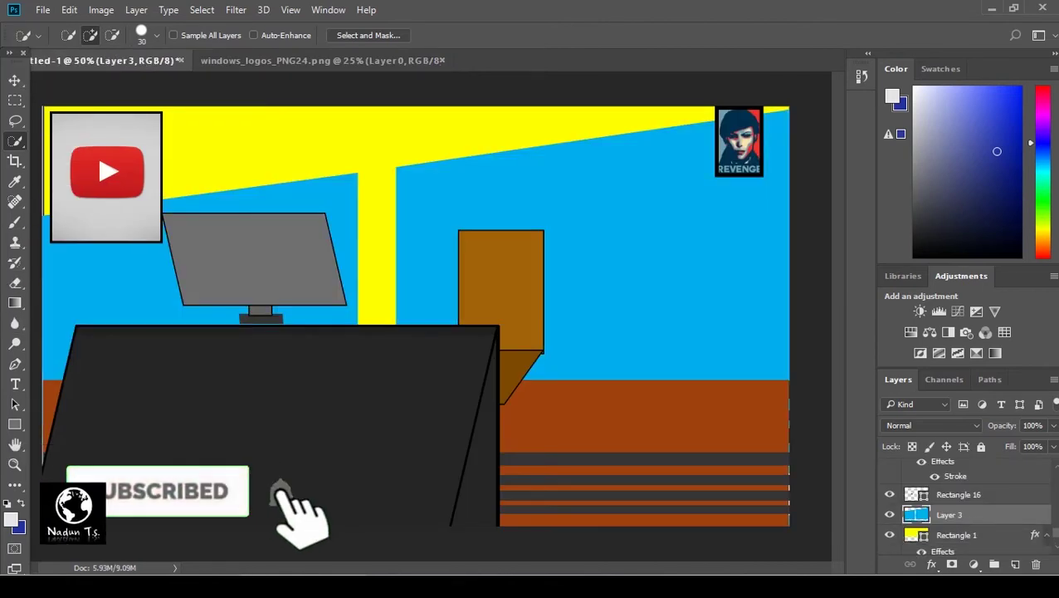
{"action": "key", "text": "ctrl+t"}
{"action": "left_click_drag", "start_coordinate": [42, 107], "coordinate": [543, 319]}
{"action": "left_click_drag", "start_coordinate": [655, 358], "coordinate": [401, 173]}
{"action": "left_click_drag", "start_coordinate": [563, 134], "coordinate": [511, 325]}
{"action": "left_click_drag", "start_coordinate": [444, 332], "coordinate": [449, 169]}
{"action": "left_click_drag", "start_coordinate": [515, 164], "coordinate": [499, 229]}
{"action": "left_click_drag", "start_coordinate": [444, 332], "coordinate": [463, 226]}
{"action": "left_click_drag", "start_coordinate": [518, 428], "coordinate": [426, 196]}
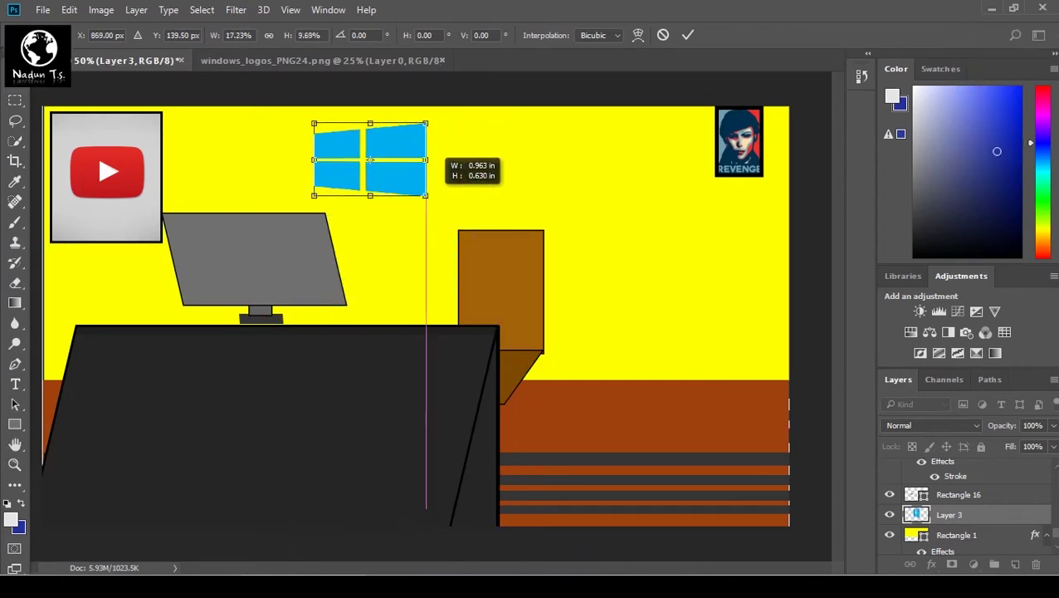
Move the Windows logo onto the monitor screen and raise its layer, Layer 3, directly above Rectangle 14 in the layer stack
{"action": "left_click_drag", "start_coordinate": [360, 170], "coordinate": [265, 253]}
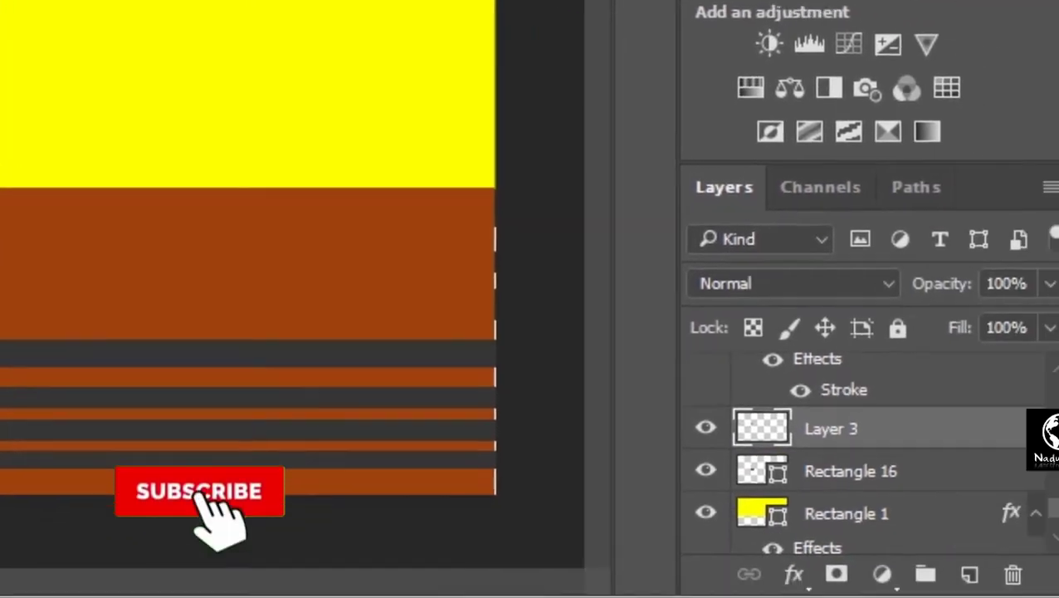
{"action": "left_click_drag", "start_coordinate": [831, 428], "coordinate": [831, 369]}
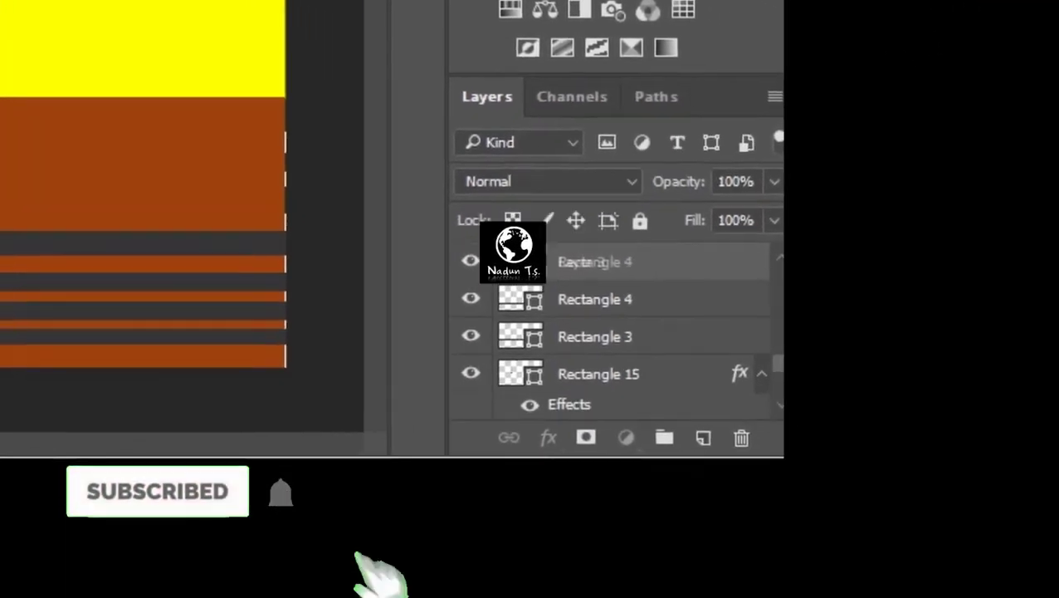
{"action": "left_click_drag", "start_coordinate": [595, 262], "coordinate": [595, 261]}
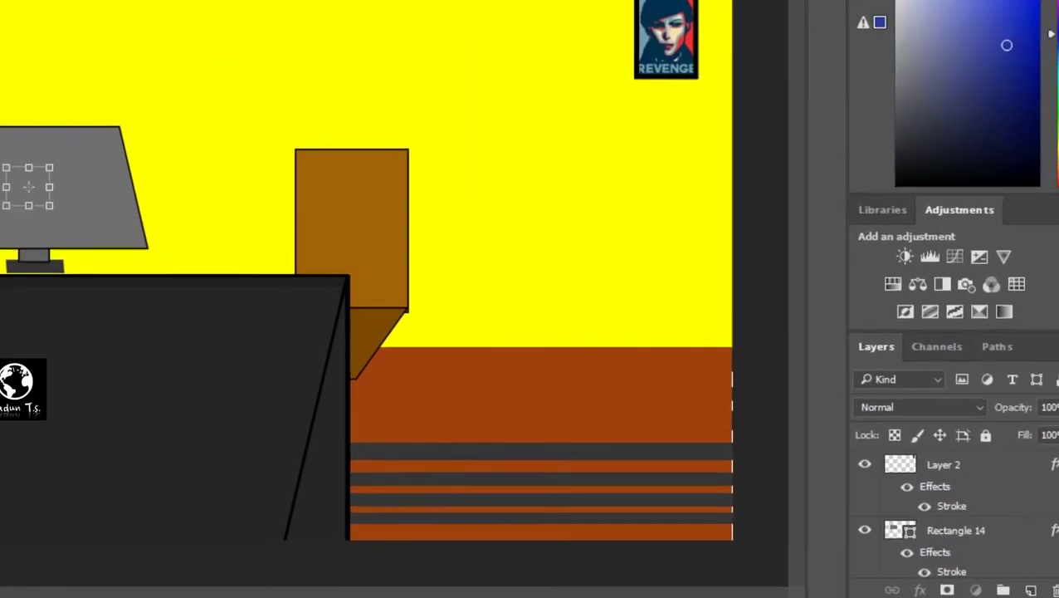
{"action": "scroll", "coordinate": [1017, 532], "scroll_direction": "up", "scroll_amount": 1}
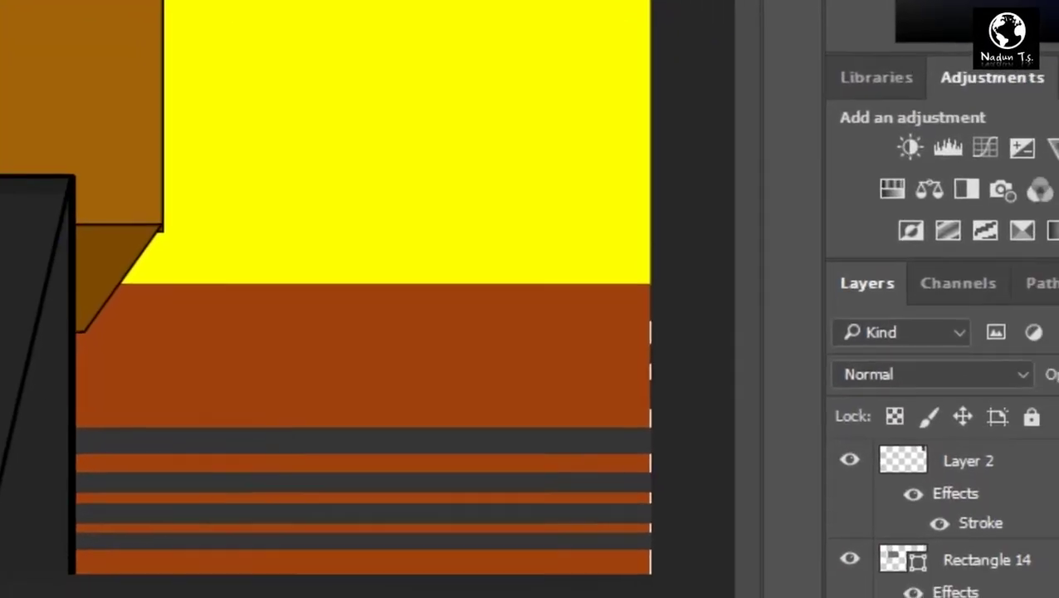
{"action": "scroll", "coordinate": [929, 507], "scroll_direction": "down", "scroll_amount": 1}
{"action": "scroll", "coordinate": [937, 506], "scroll_direction": "down", "scroll_amount": 6}
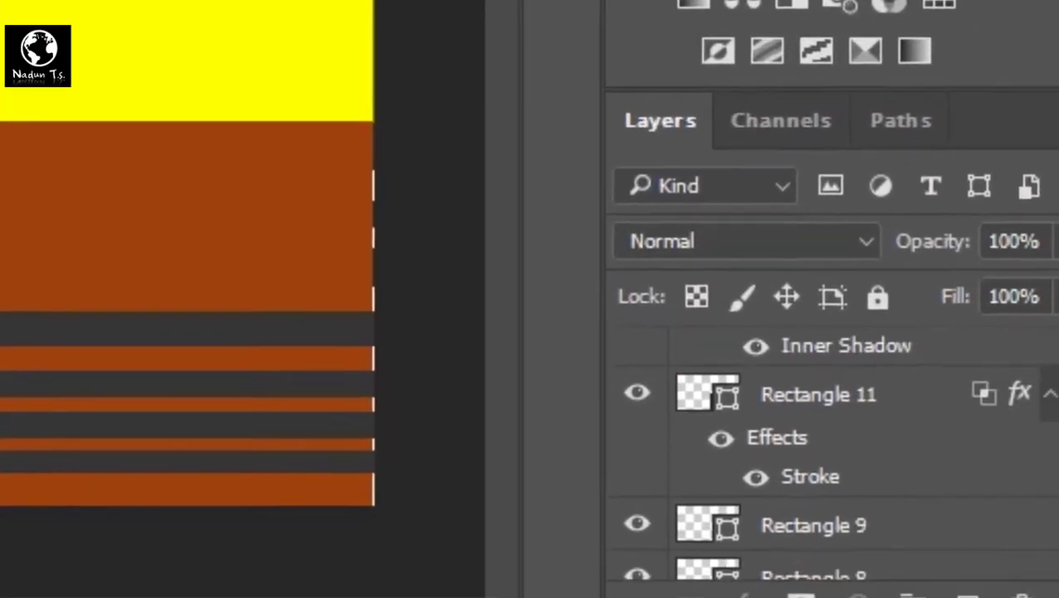
{"action": "scroll", "coordinate": [830, 448], "scroll_direction": "down", "scroll_amount": 10}
{"action": "left_click_drag", "start_coordinate": [781, 420], "coordinate": [780, 345]}
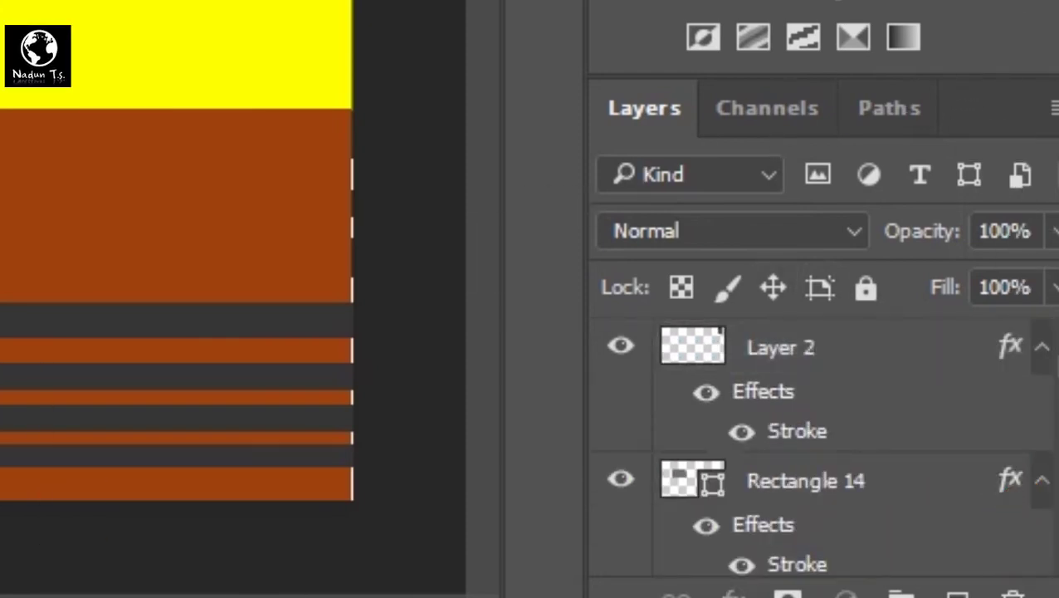
Save the room scene to the Desktop in JPEG format with the file name "character room"
{"action": "key", "text": "alt+f"}
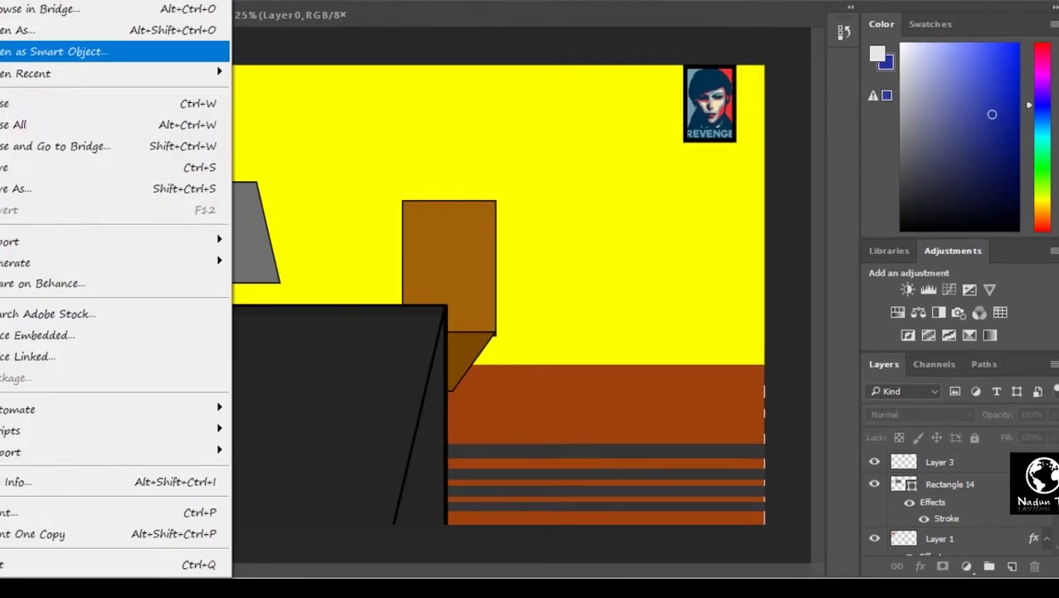
{"action": "left_click", "coordinate": [25, 194]}
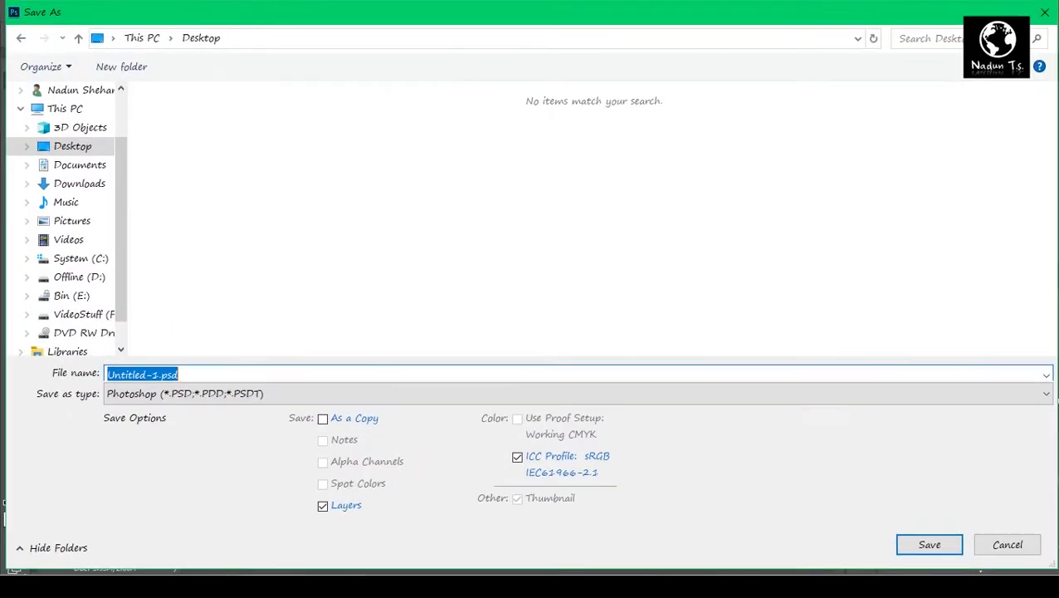
{"action": "type", "text": "character"}
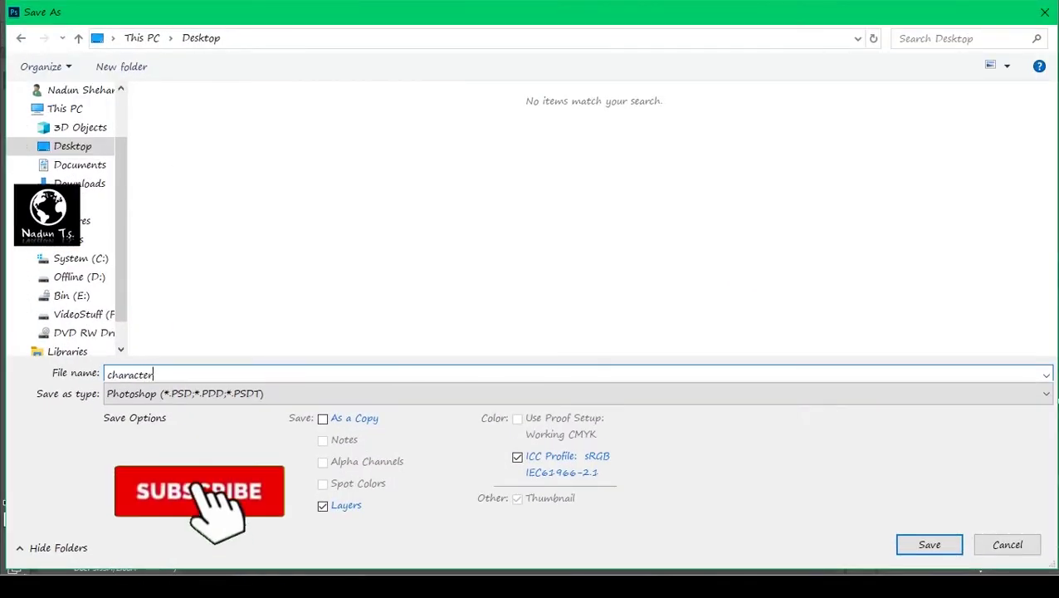
{"action": "type", "text": " an"}
{"action": "key", "text": "BackSpace"}
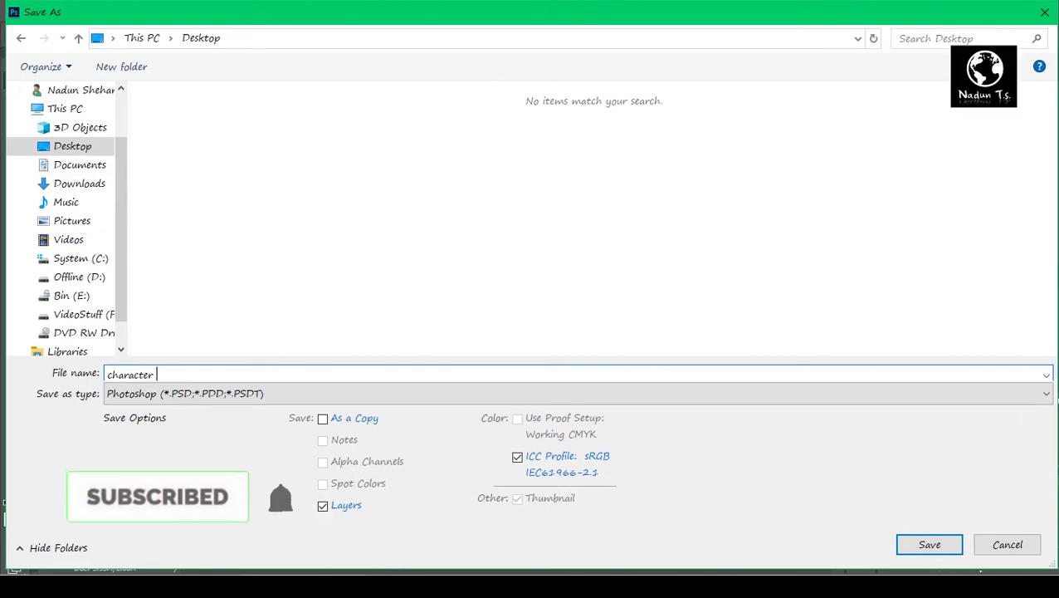
{"action": "type", "text": "room"}
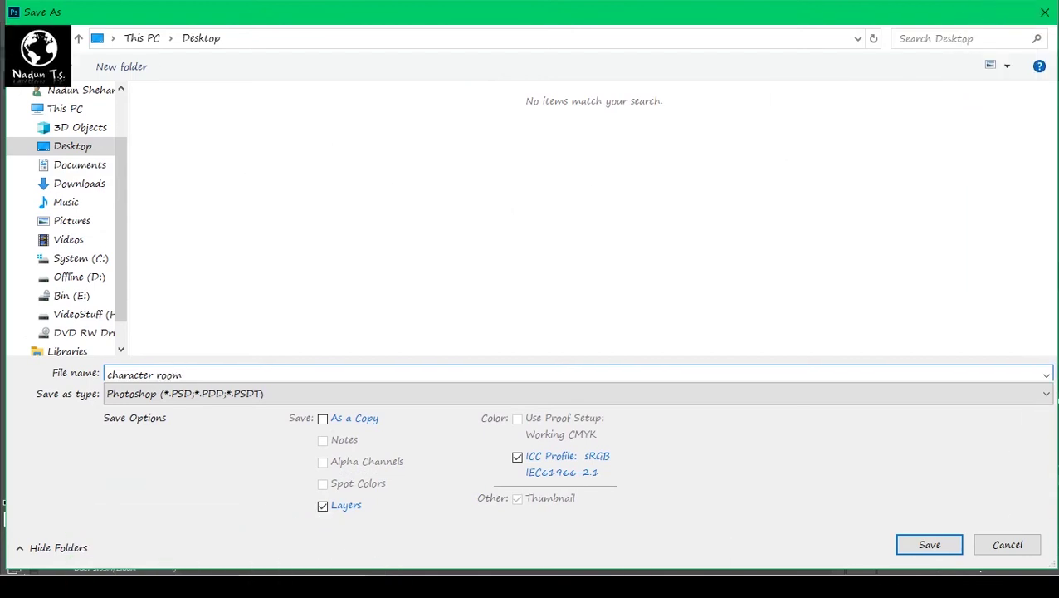
{"action": "left_click", "coordinate": [578, 393]}
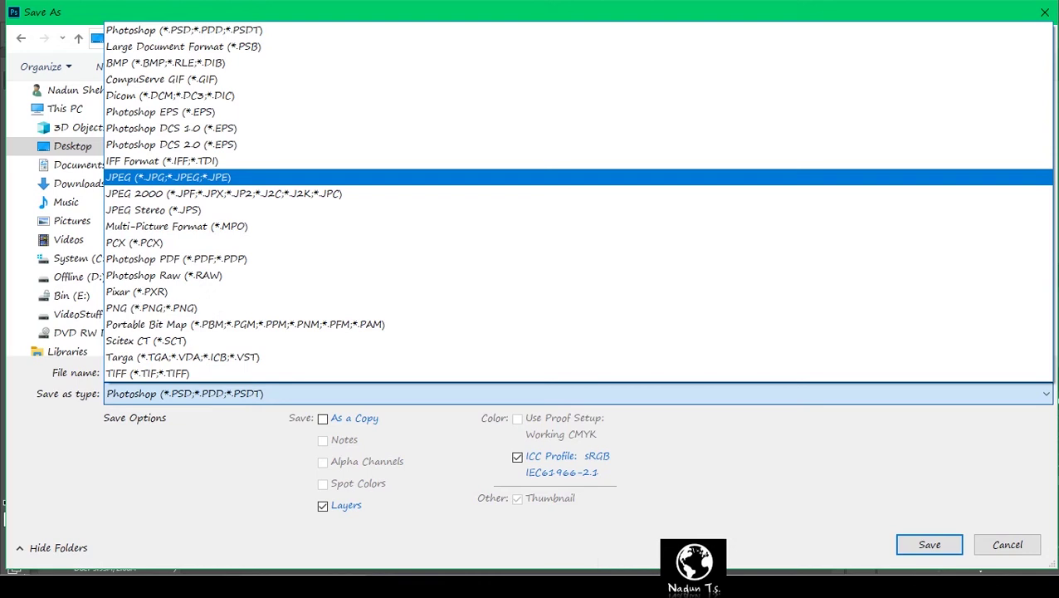
{"action": "key", "text": "Return"}
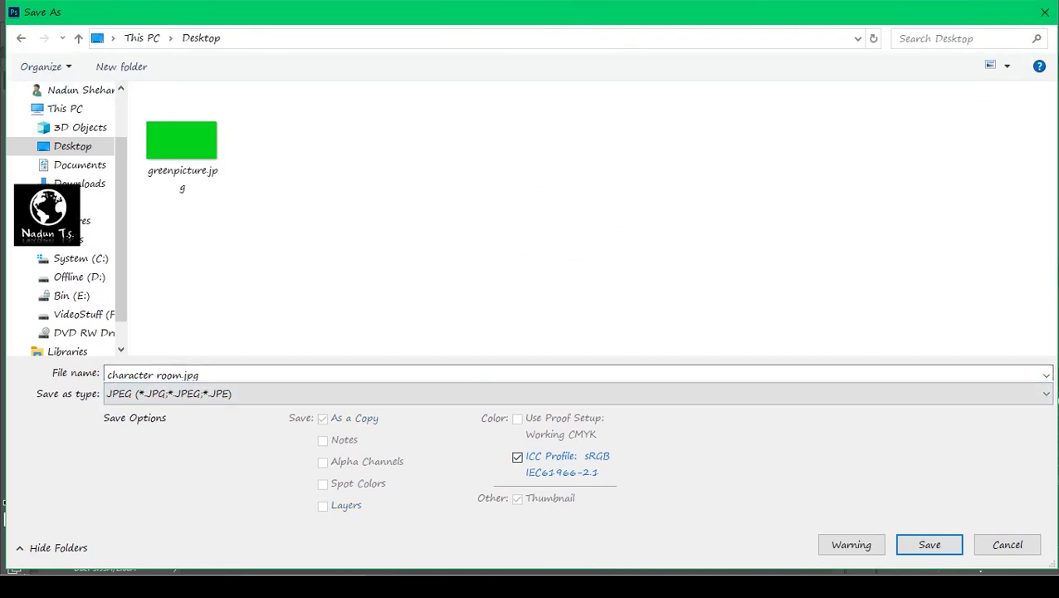
{"action": "key", "text": "Return"}
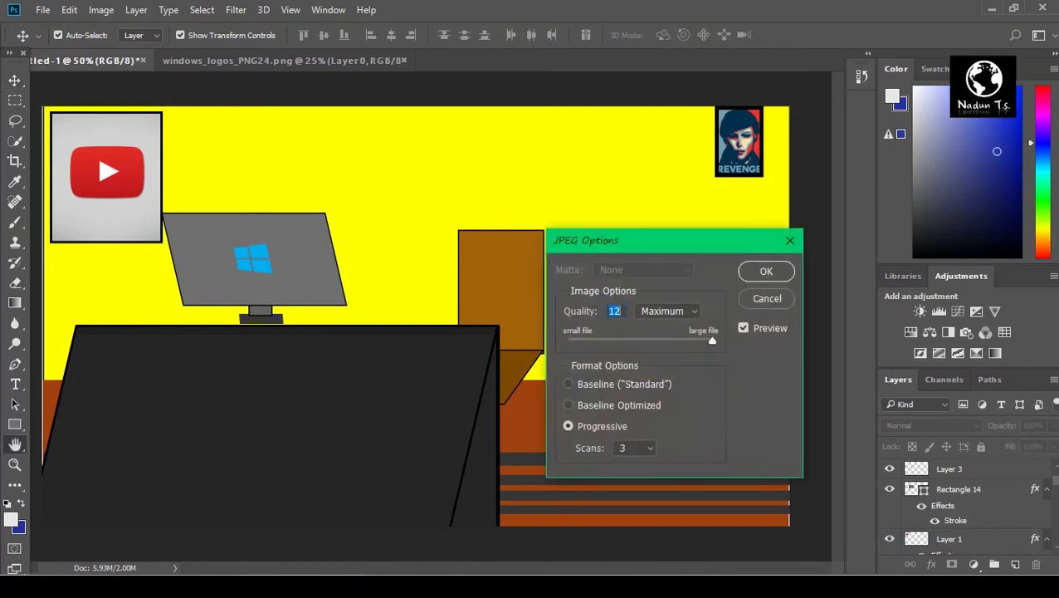